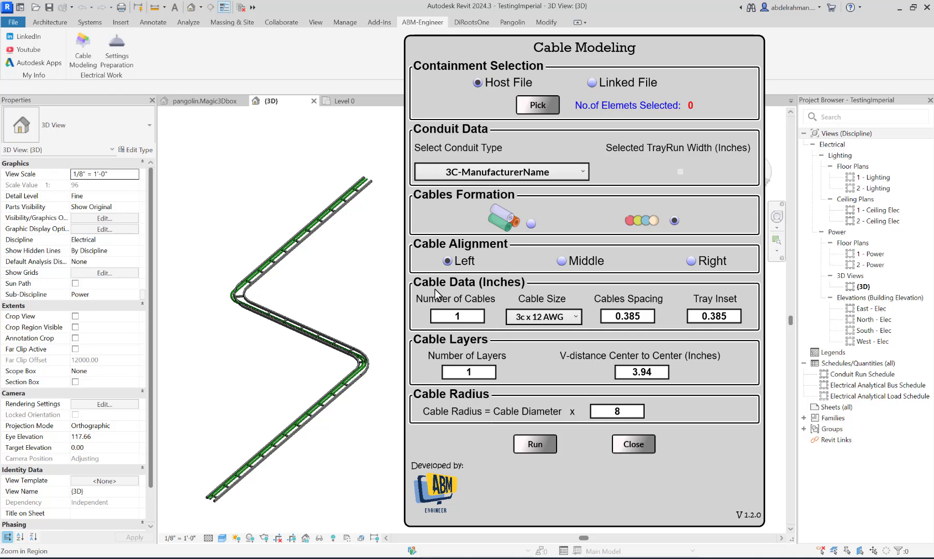
- Review the project units for the Common and Electrical disciplines of the TestingImperial model
left_click_drag(579, 227, 599, 252)
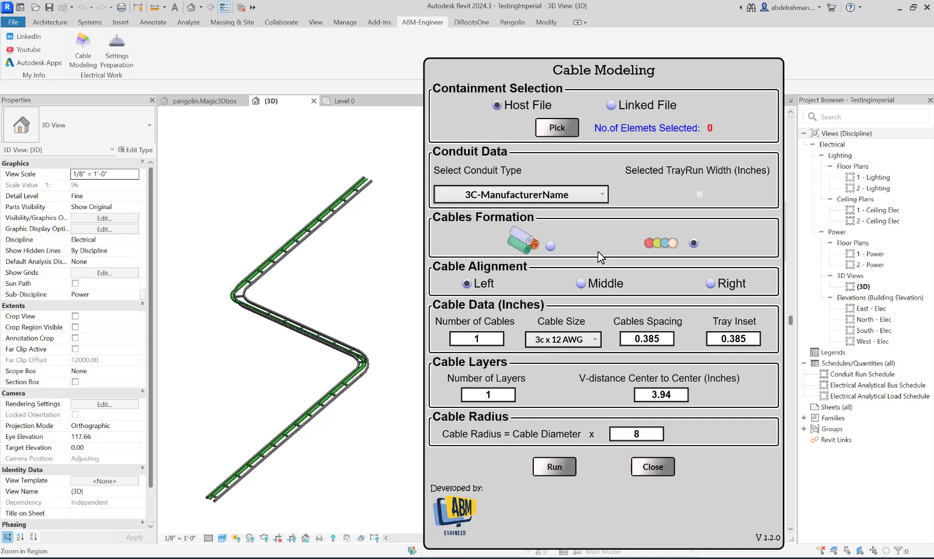
scroll(315, 256, "down", 2)
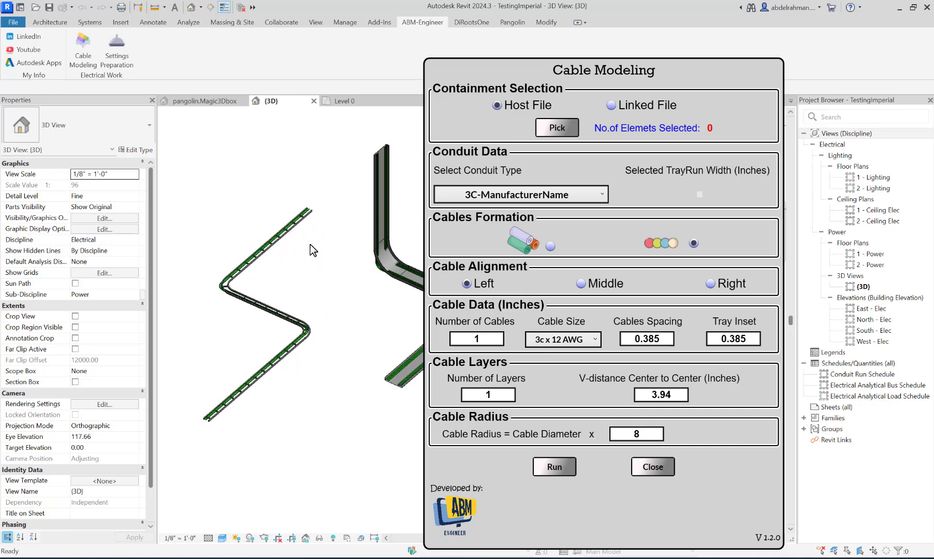
key("u")
key("n")
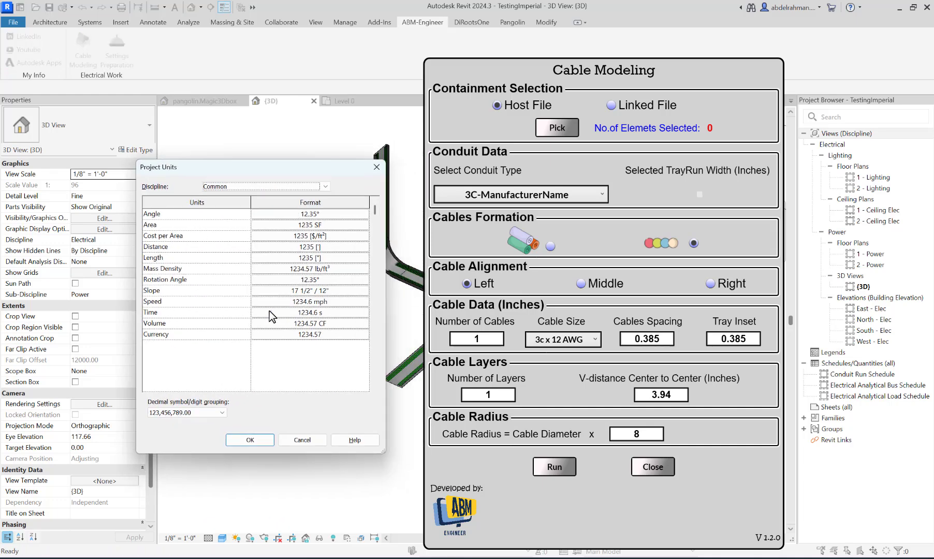
left_click(274, 187)
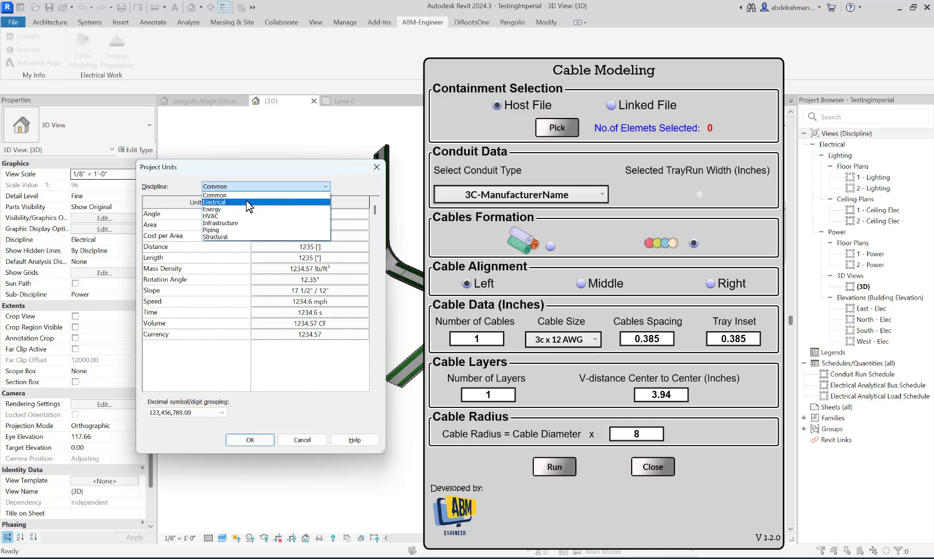
left_click(249, 202)
left_click(376, 168)
scroll(265, 269, "down", 3)
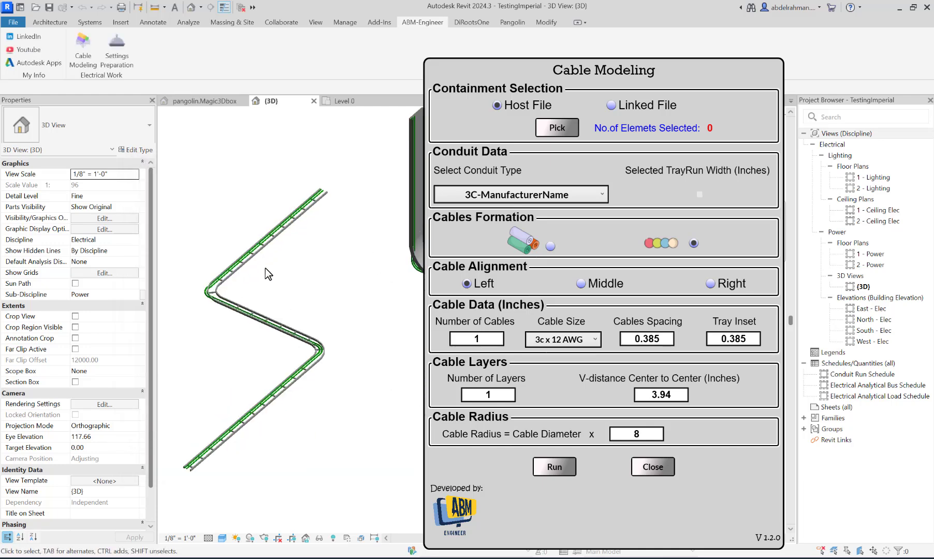
scroll(302, 269, "down", 2)
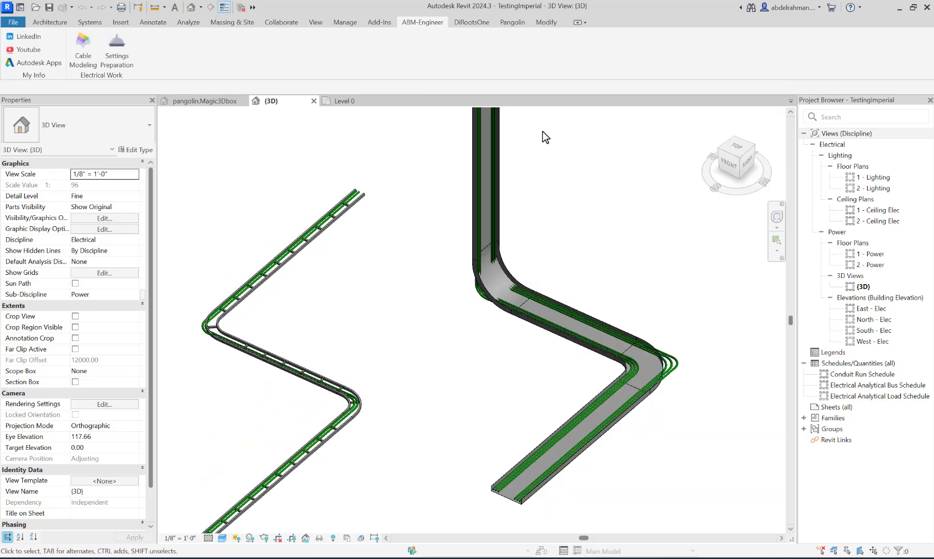
- Pick the narrow ladder tray's upper segment as containment, check its width in the tray properties, and close Cable Modeling
left_click(284, 267)
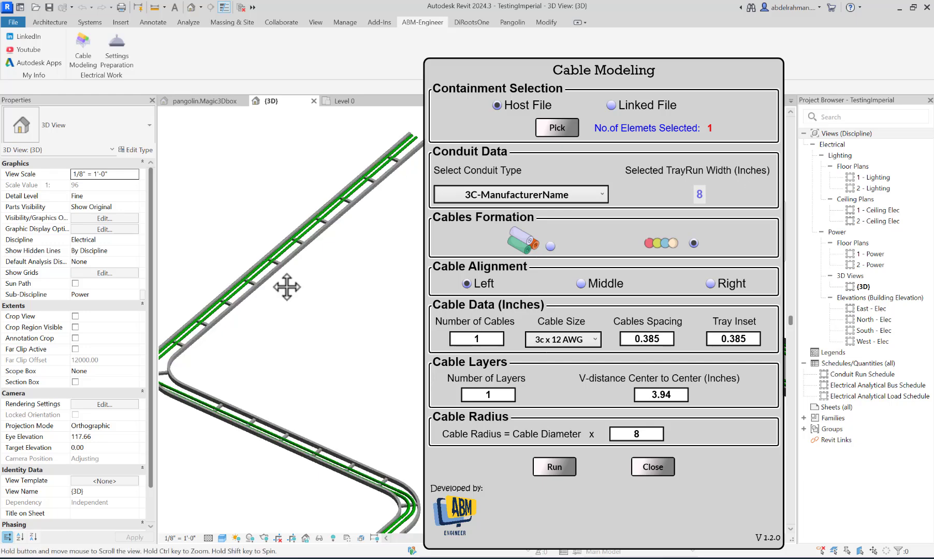
left_click(225, 290)
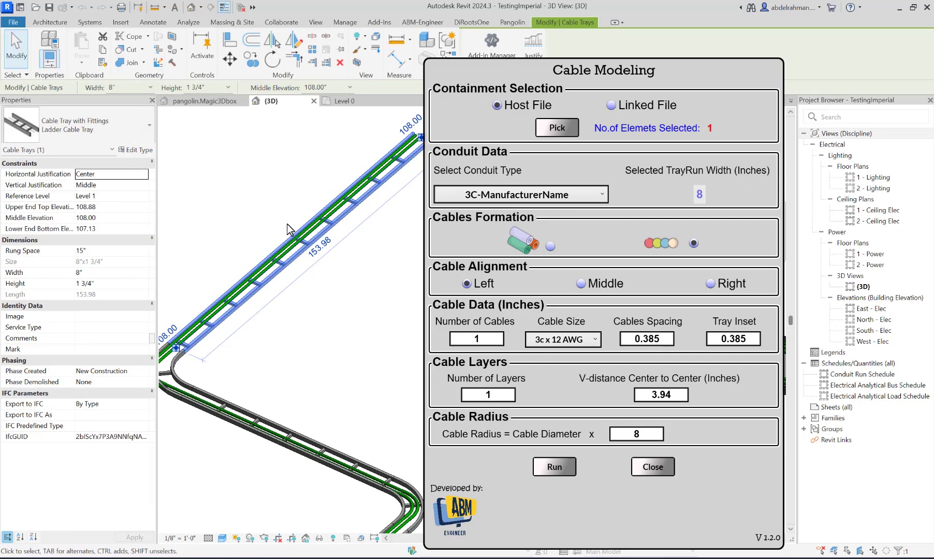
scroll(331, 275, "down", 5)
key("Escape")
left_click(654, 467)
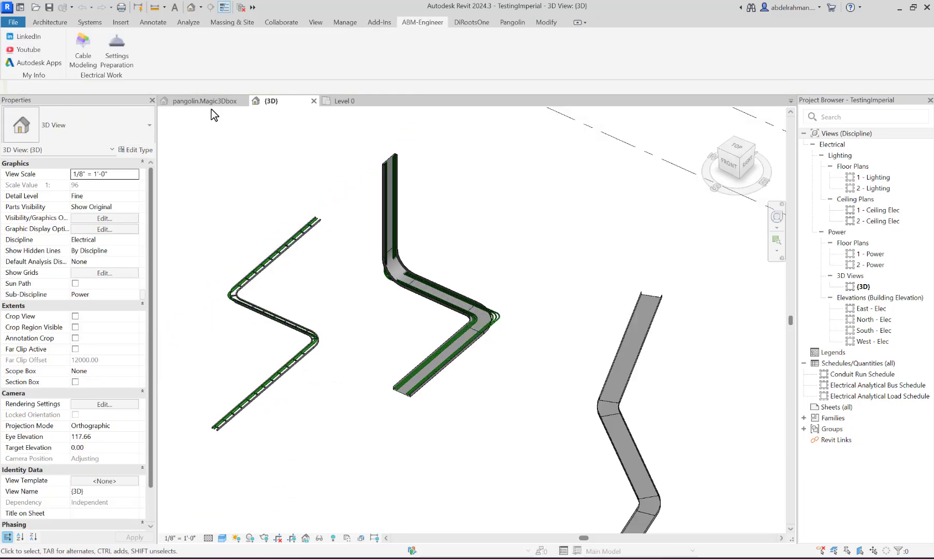
- Switch to the ELEC Model's pangolin.Magic3Dbox 3D view and open Cable Modeling
left_click(210, 102)
key("Escape")
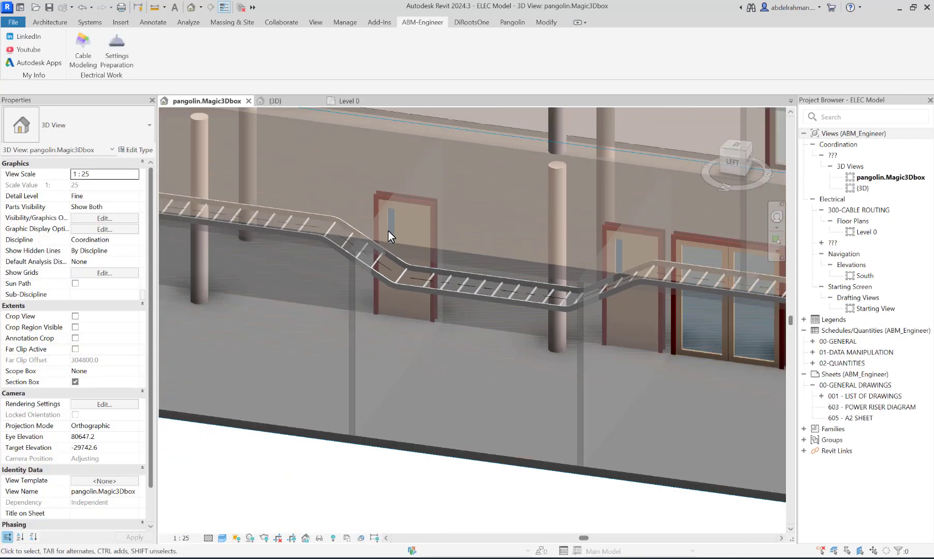
left_click(82, 54)
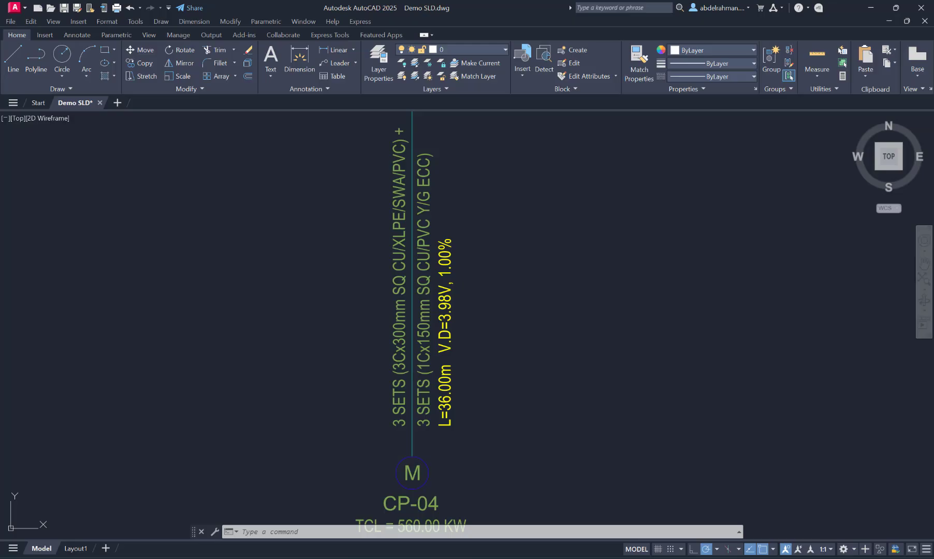
- Switch to the Demo SLD drawing in AutoCAD and examine the cable data of the feeder from MDB-01 to CP-04
scroll(442, 290, "down", 5)
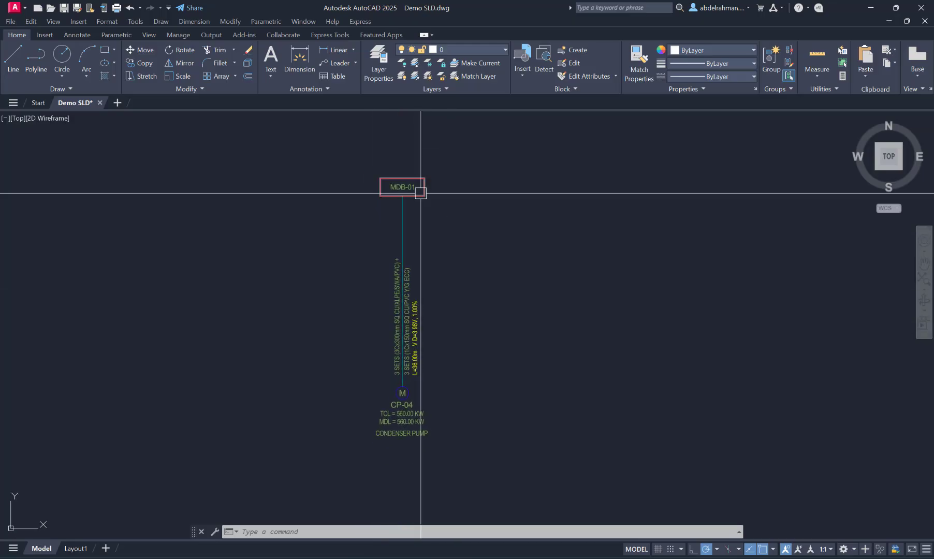
scroll(486, 211, "up", 3)
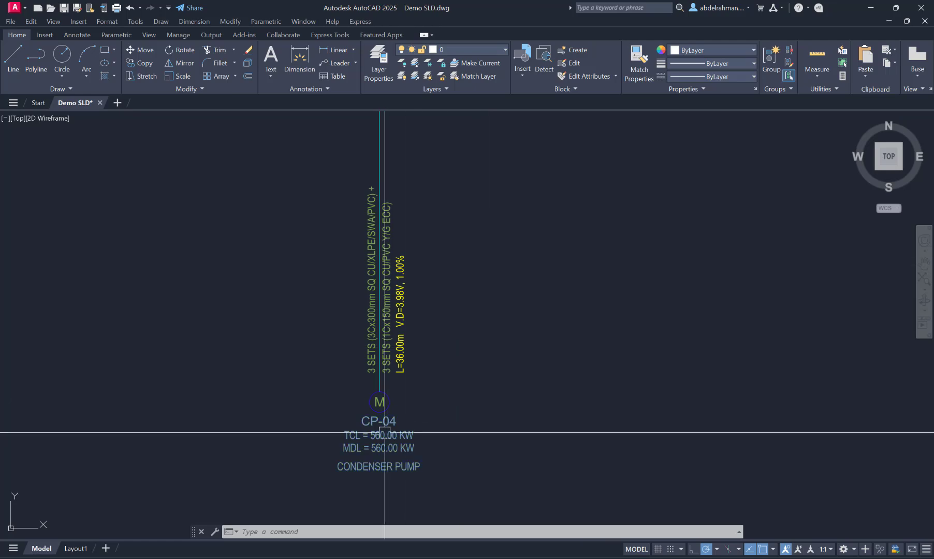
scroll(482, 358, "down", 3)
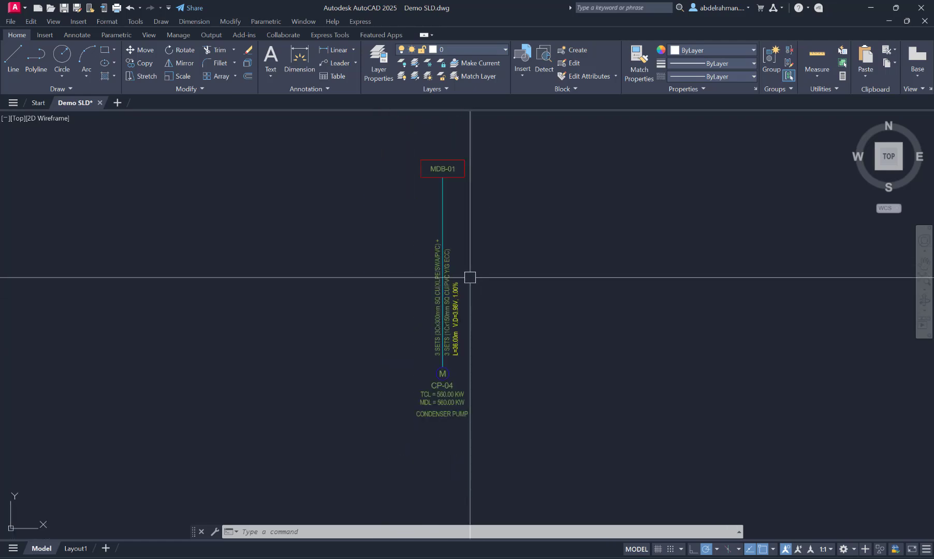
scroll(474, 265, "up", 5)
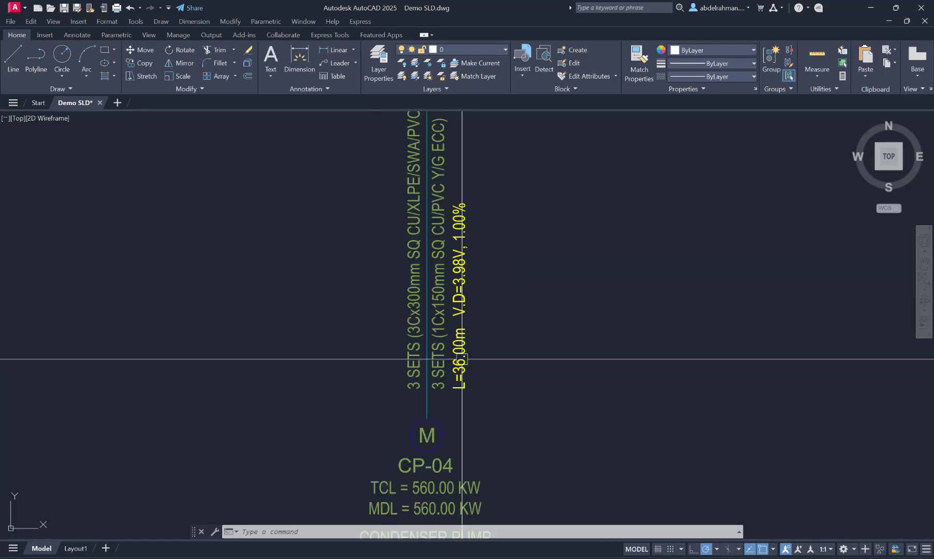
middle_click_drag(386, 271, 392, 315)
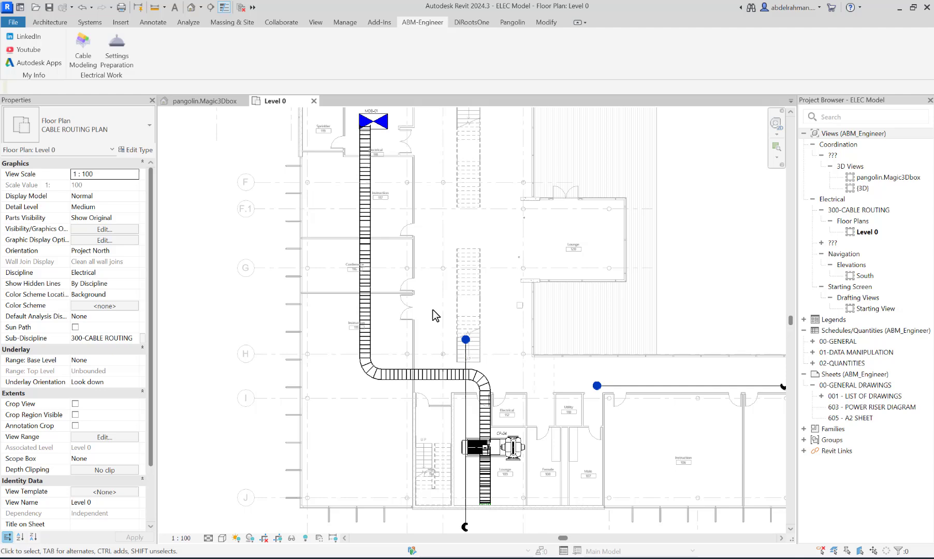
- Open Cable Modeling from the Revit Level 0 plan and choose 3C-PVC CONDUIT as the conduit type
middle_click_drag(436, 257, 497, 257)
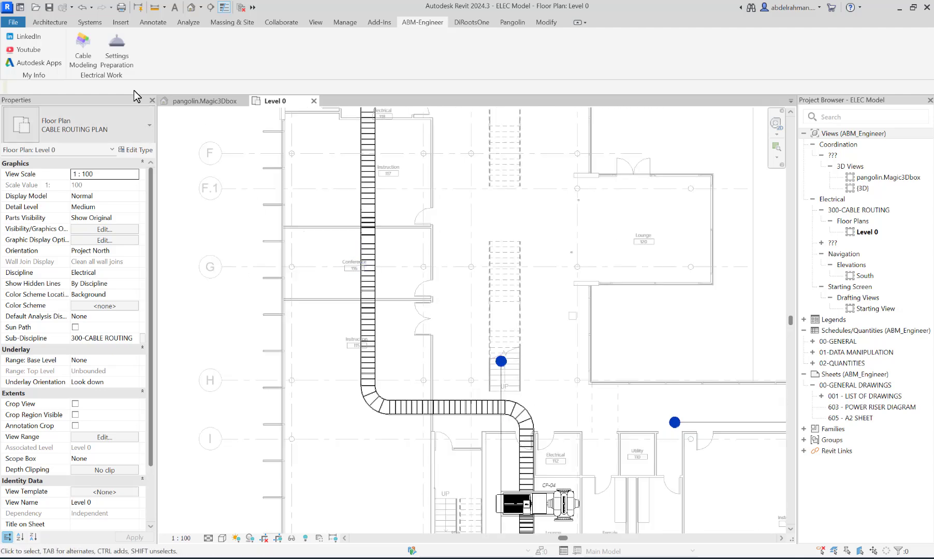
left_click(80, 59)
left_click(420, 166)
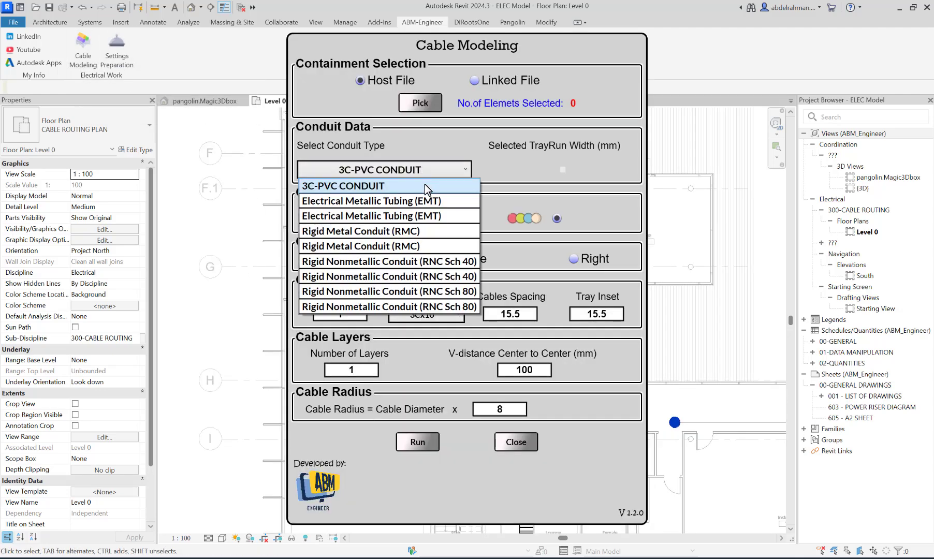
left_click(470, 188)
- Set the cable size to 3Cx300 and the number of cables to 3
left_click(435, 316)
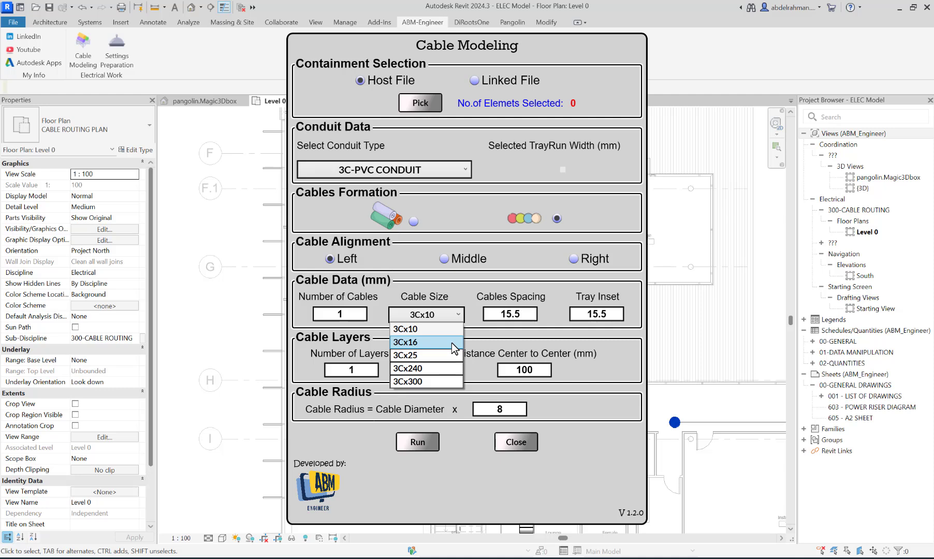
left_click(435, 386)
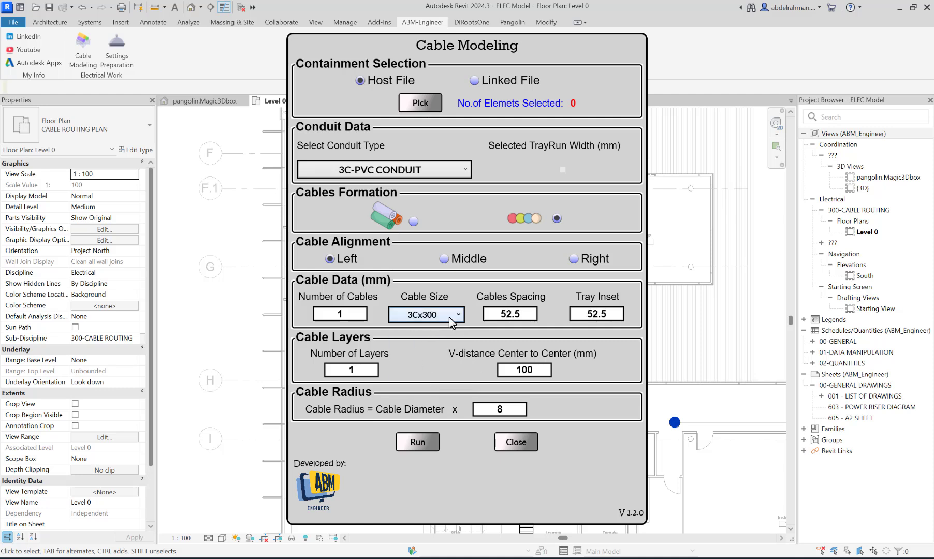
double_click(358, 315)
type("3")
- Move the Cable Modeling dialog clear of the cable ladder and set the cable radius to 12 times the cable diameter
left_click_drag(429, 235, 561, 238)
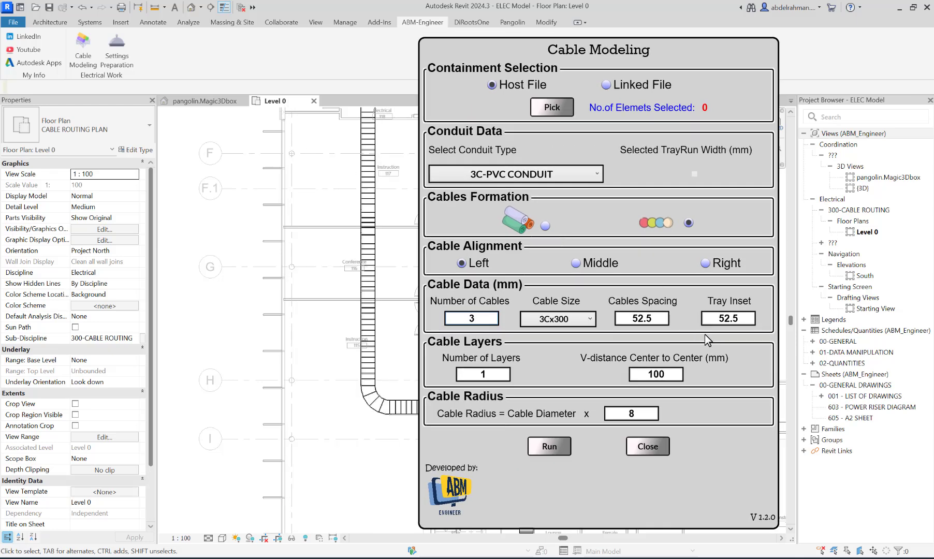
double_click(641, 414)
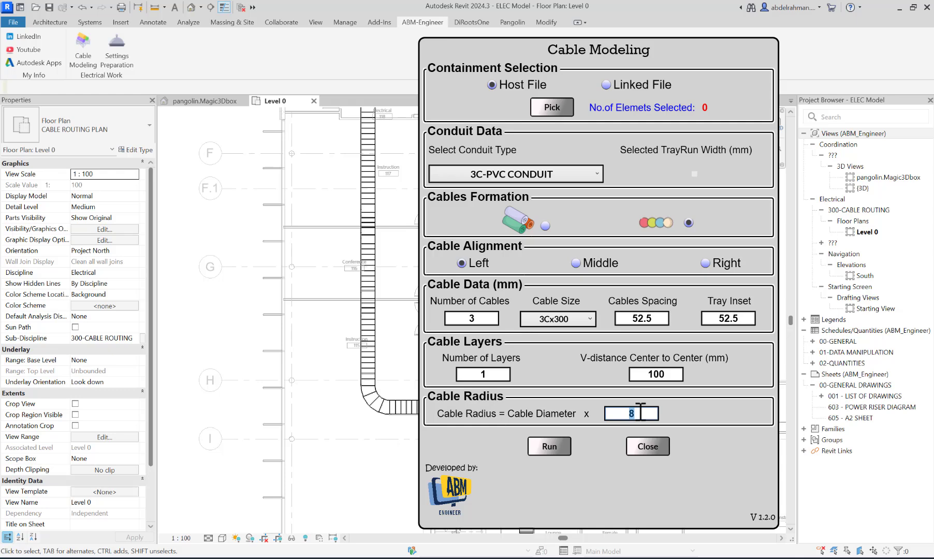
type("12")
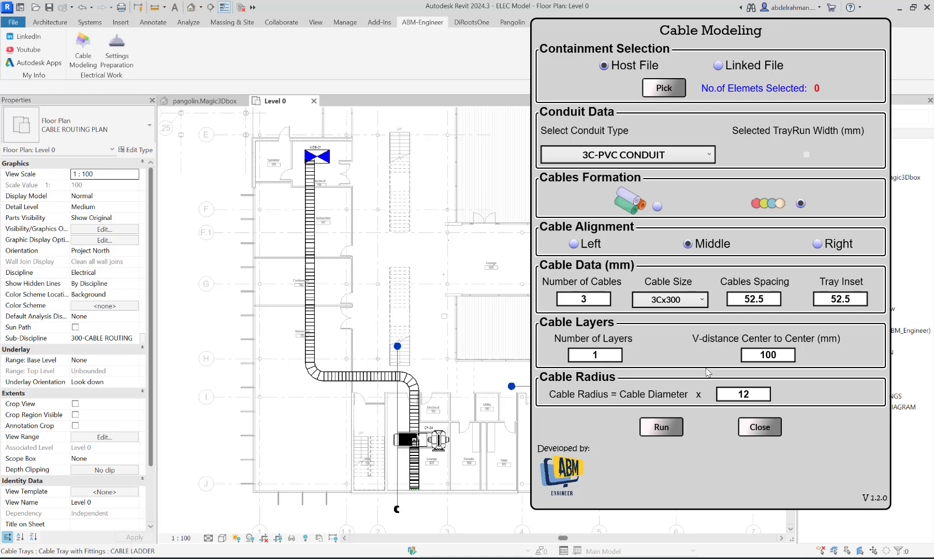
- Select the whole connected cable ladder run in the pangolin.Magic3Dbox view and temporarily isolate it
scroll(358, 254, "up", 1)
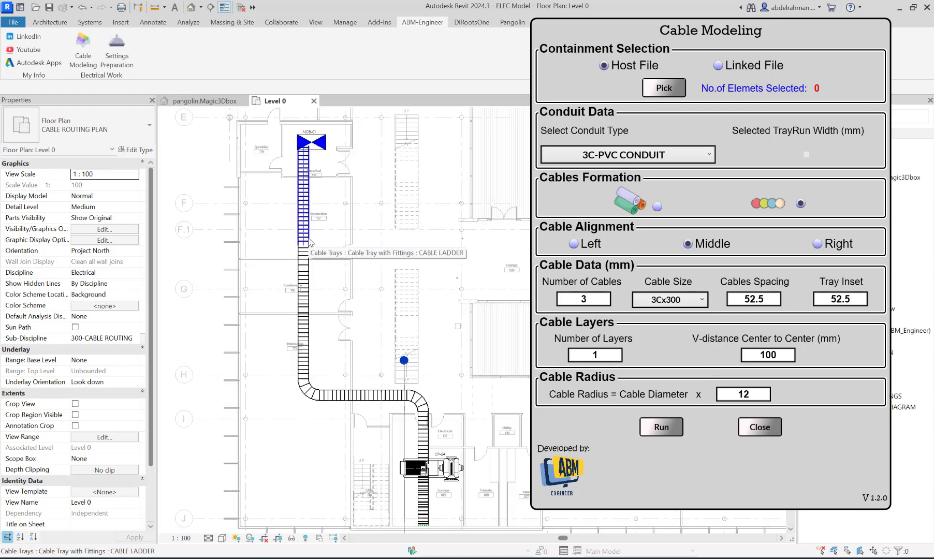
left_click(309, 242)
left_click(205, 101)
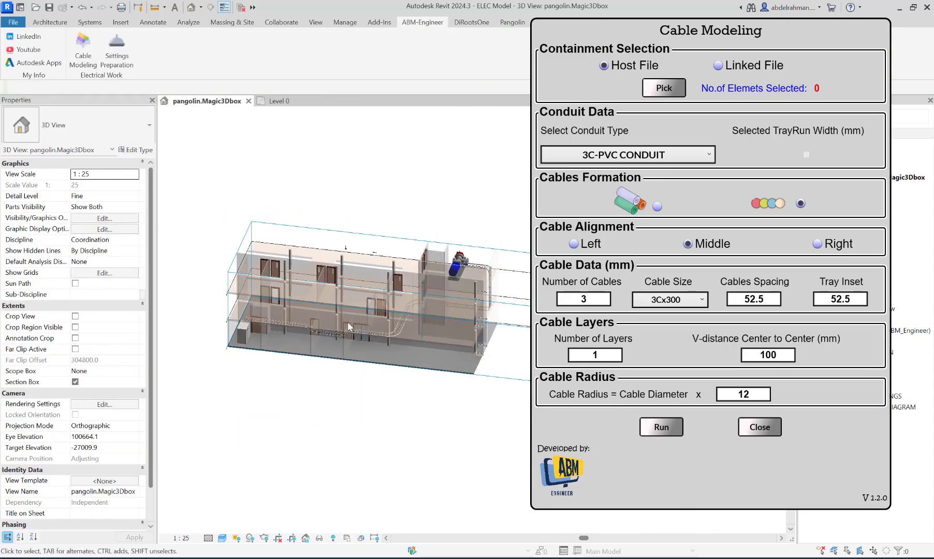
left_click(348, 328)
scroll(446, 246, "up", 4)
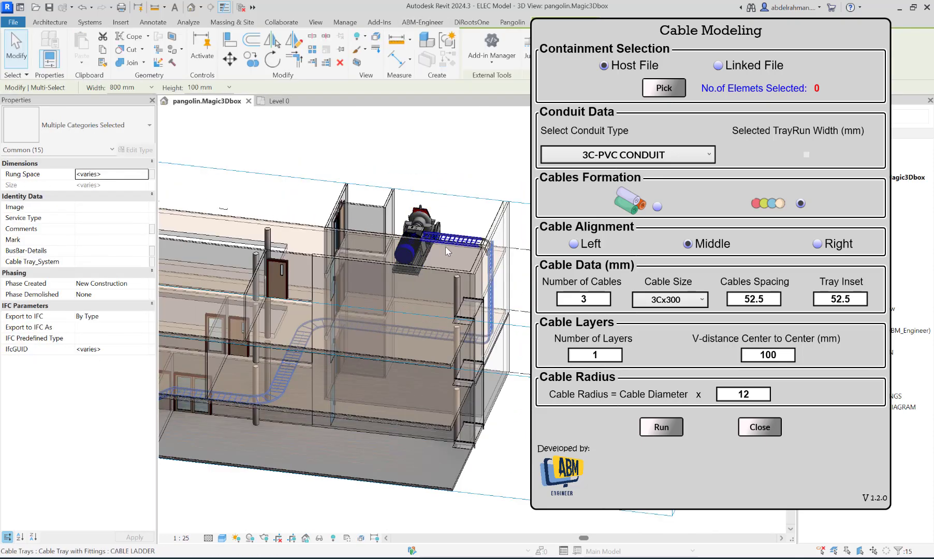
scroll(446, 247, "down", 5)
key("h")
key("i")
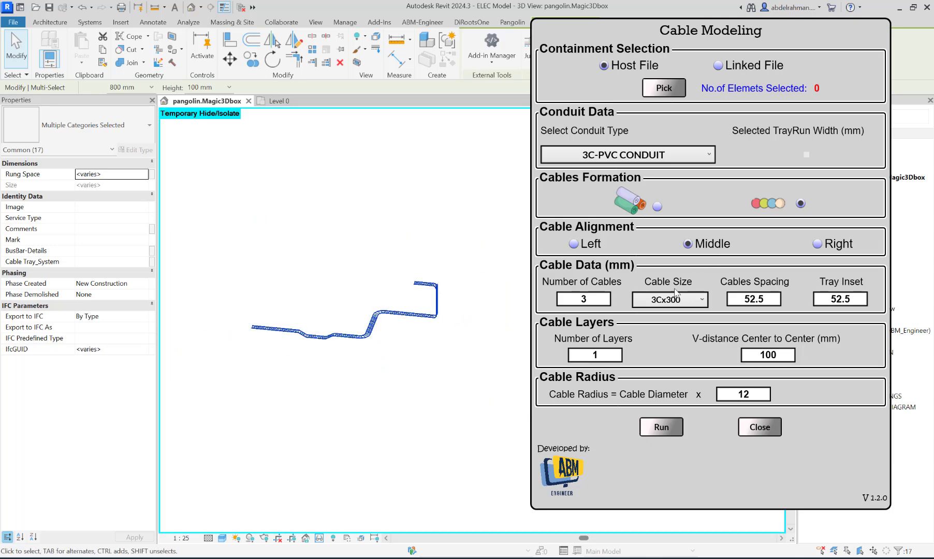
- Pick the isolated cable ladder's segments in order along the route as the host-file containment for the cables
left_click(661, 90)
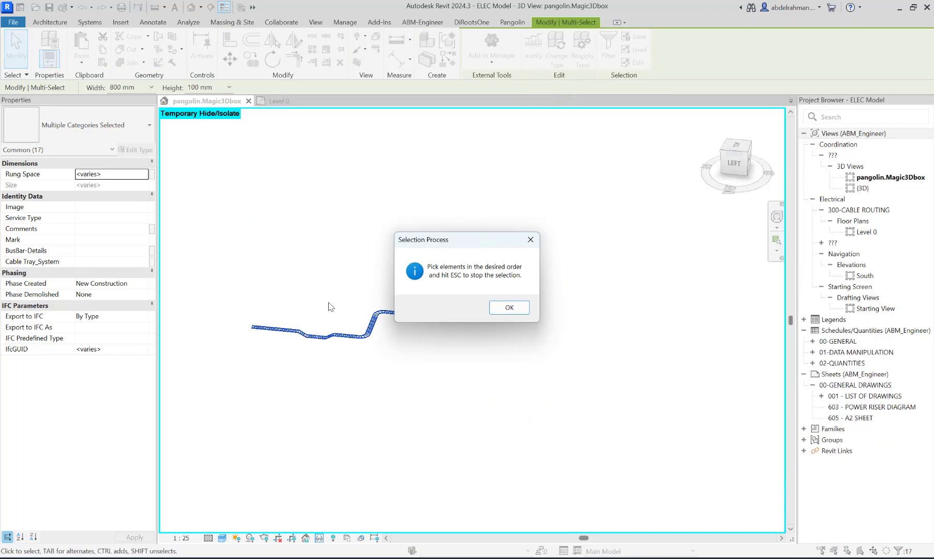
key("Return")
scroll(362, 369, "up", 5)
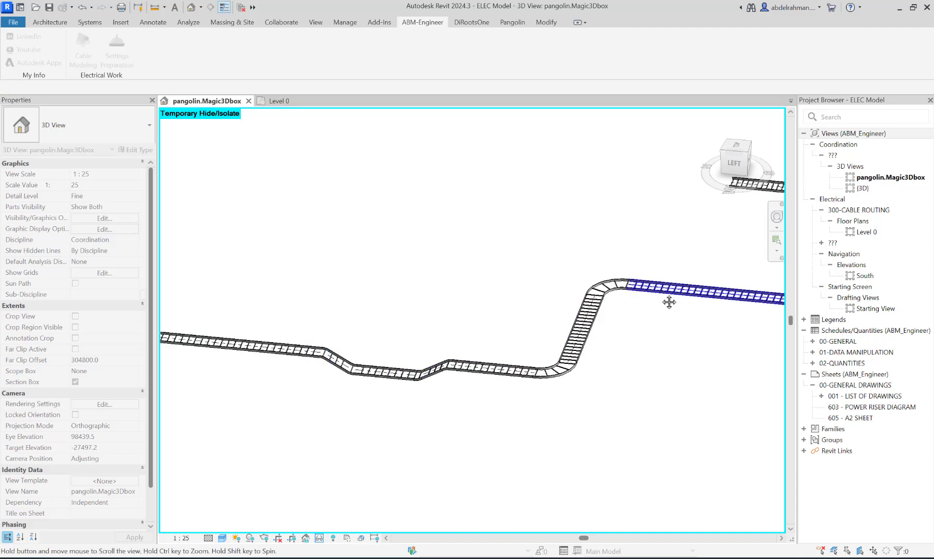
middle_click_drag(670, 302, 383, 352)
left_click(481, 242)
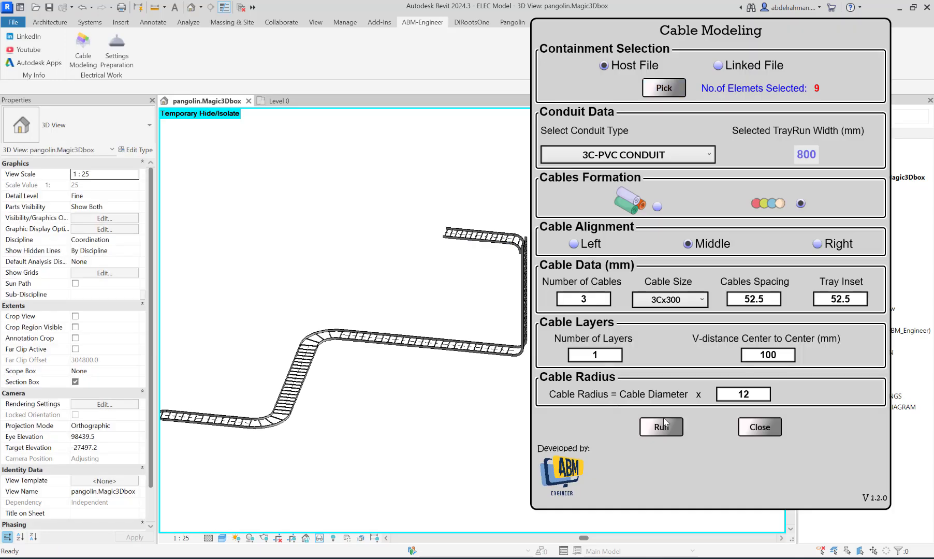
- Generate the three 3Cx300 cables along the picked ladder run and inspect them at the vertical bends
left_click(663, 426)
left_click(790, 302)
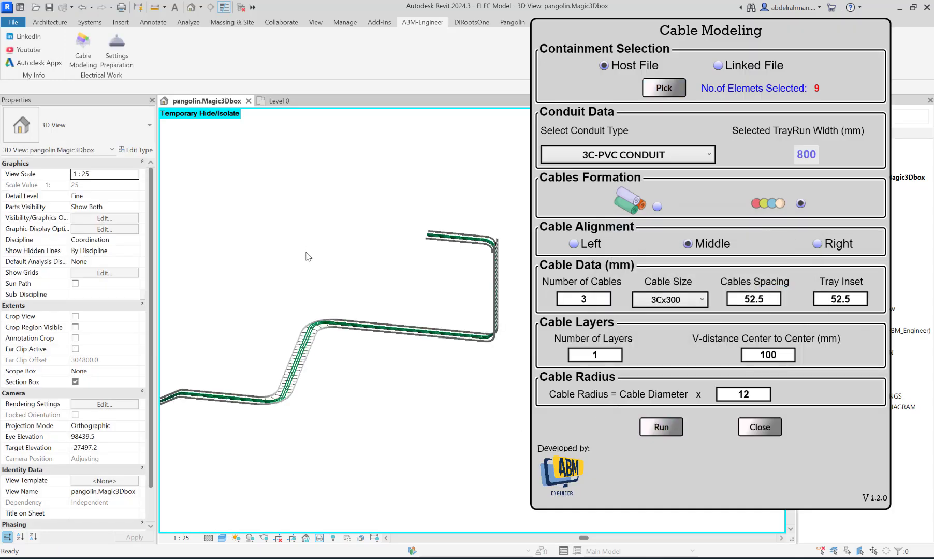
scroll(334, 292, "up", 8)
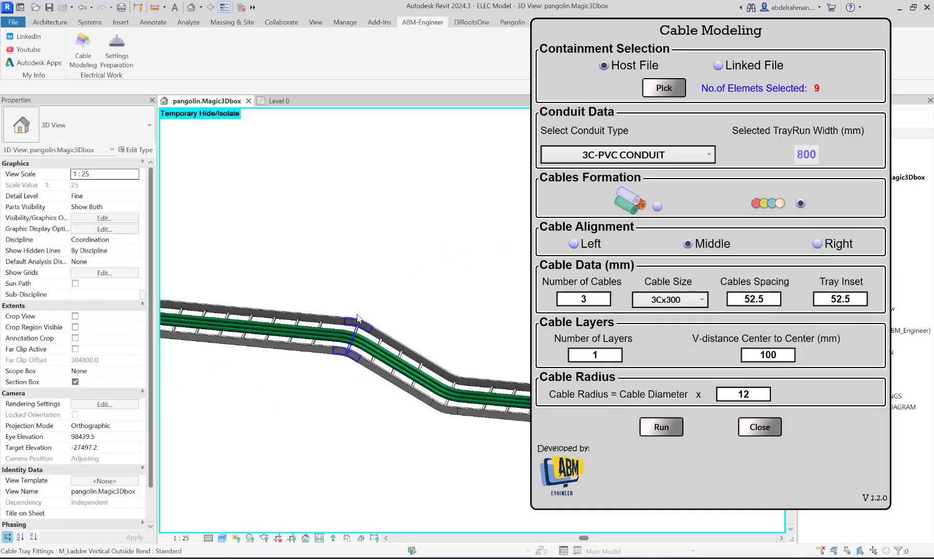
scroll(358, 318, "down", 4)
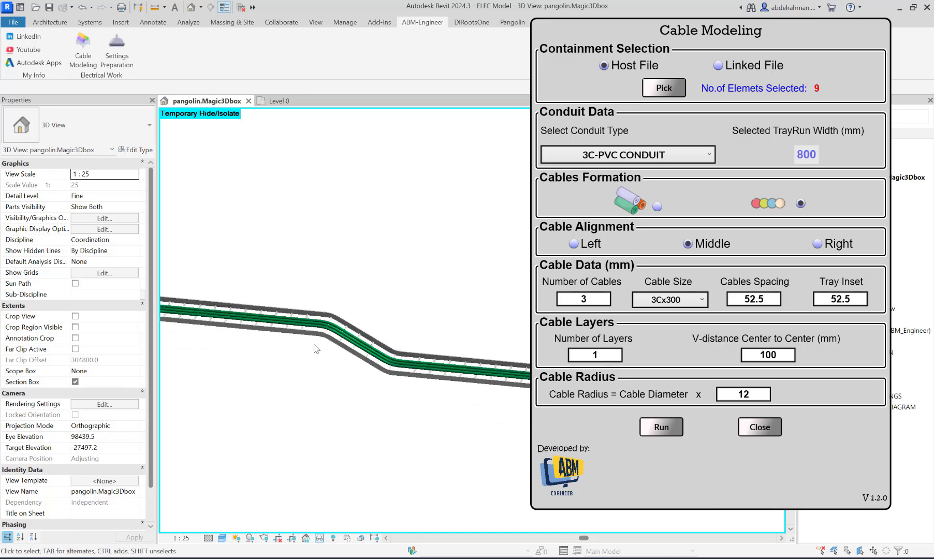
scroll(316, 348, "up", 4)
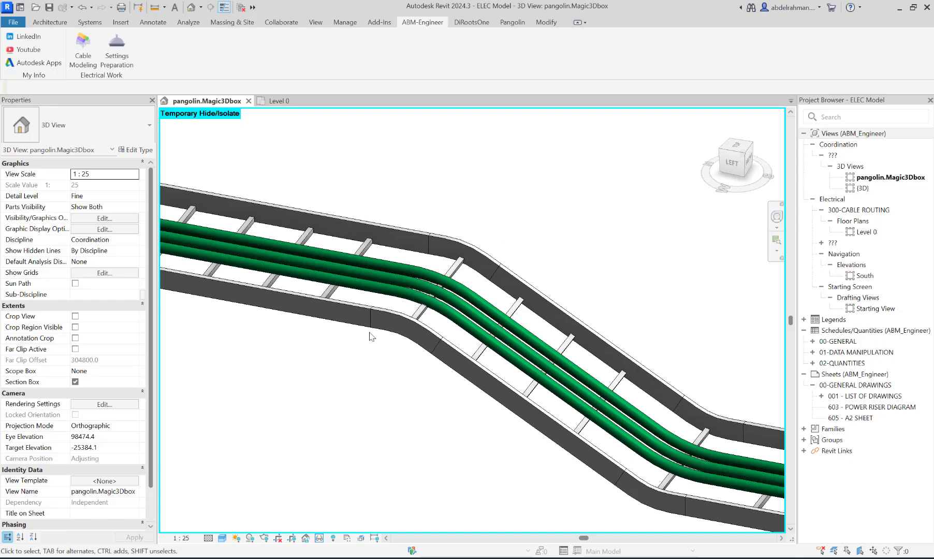
- Switch to the Power Cables PDF in PDF-XChange Editor and look up the overall diameter of the 3-core 300 SM Cu/PVC/PVC cable
key("alt+Tab")
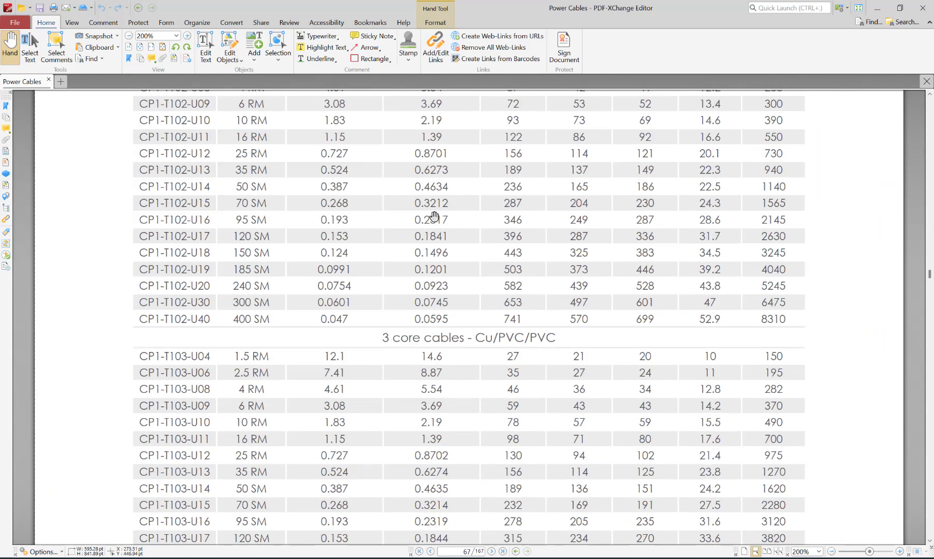
scroll(434, 215, "up", 3)
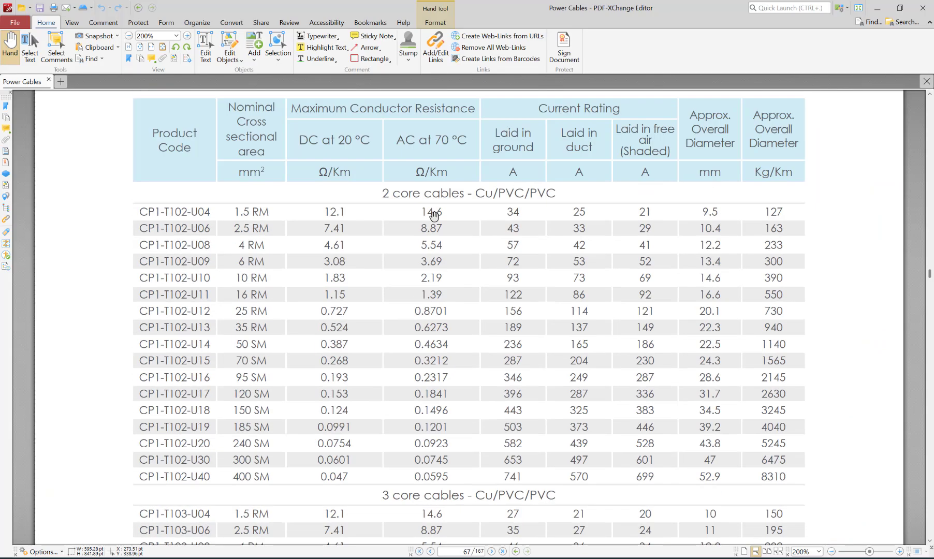
scroll(435, 215, "down", 7)
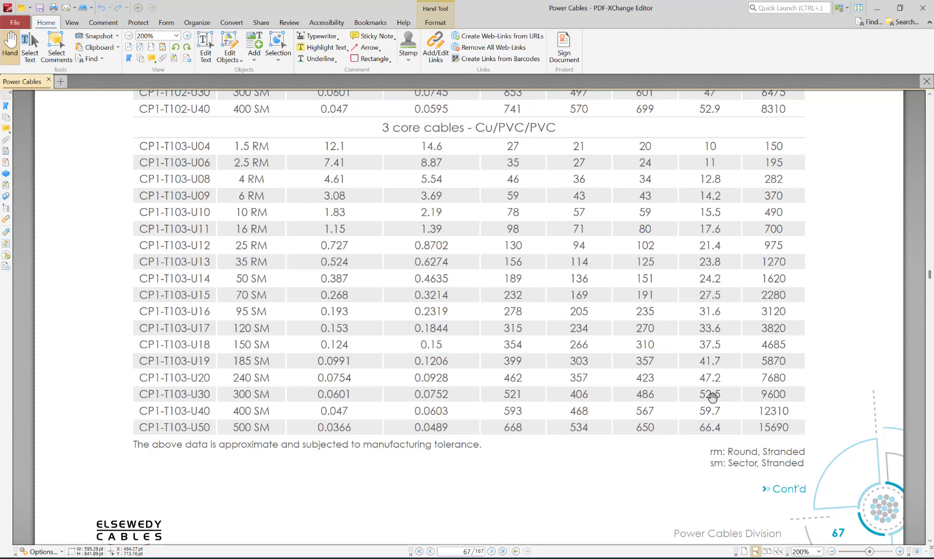
scroll(712, 397, "up", 8)
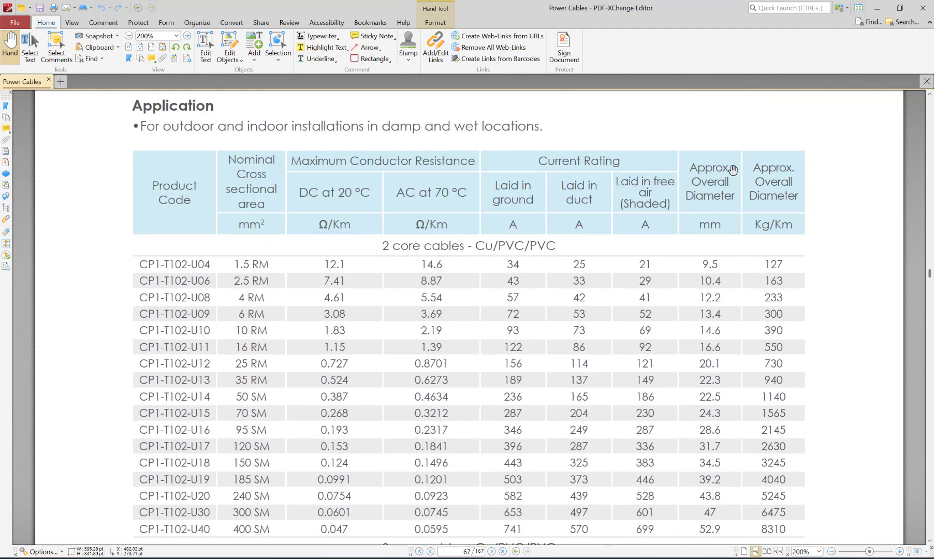
scroll(733, 397, "down", 9)
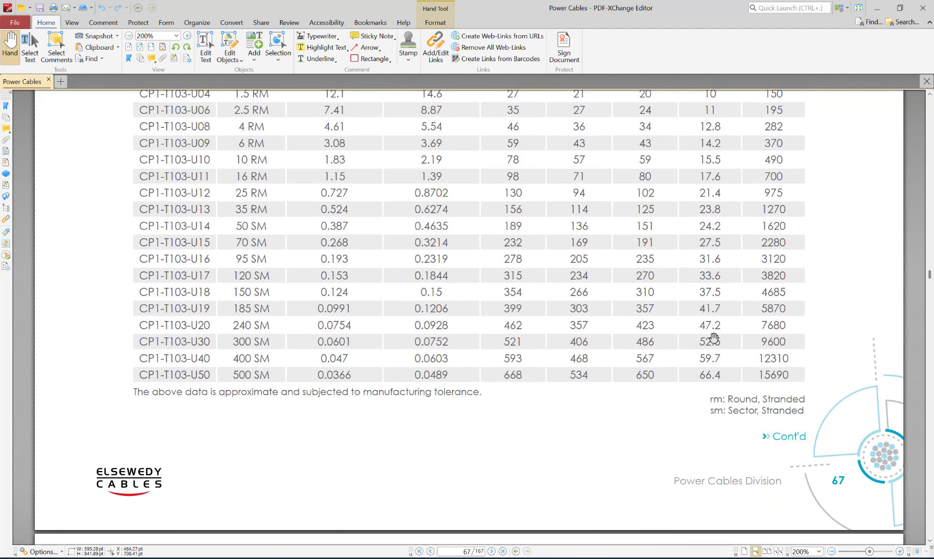
scroll(715, 338, "up", 1)
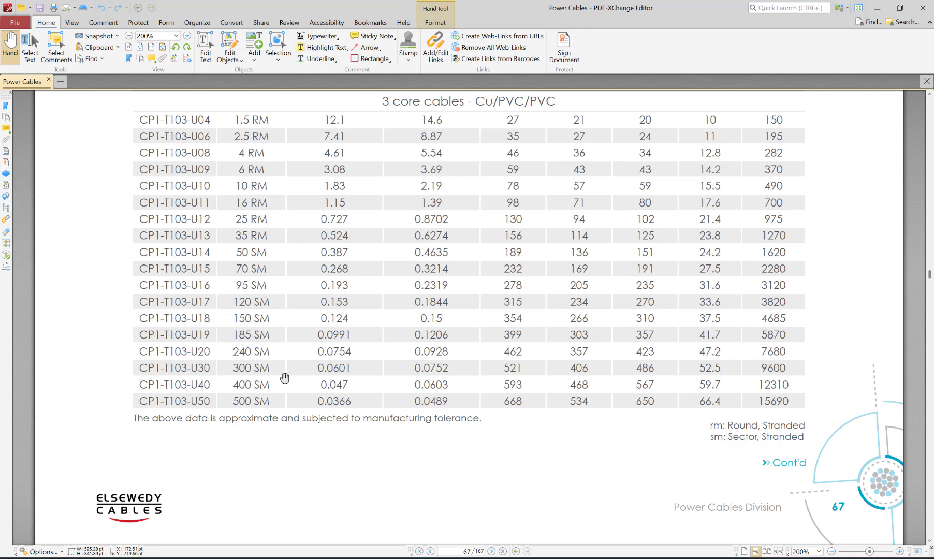
scroll(409, 238, "up", 2)
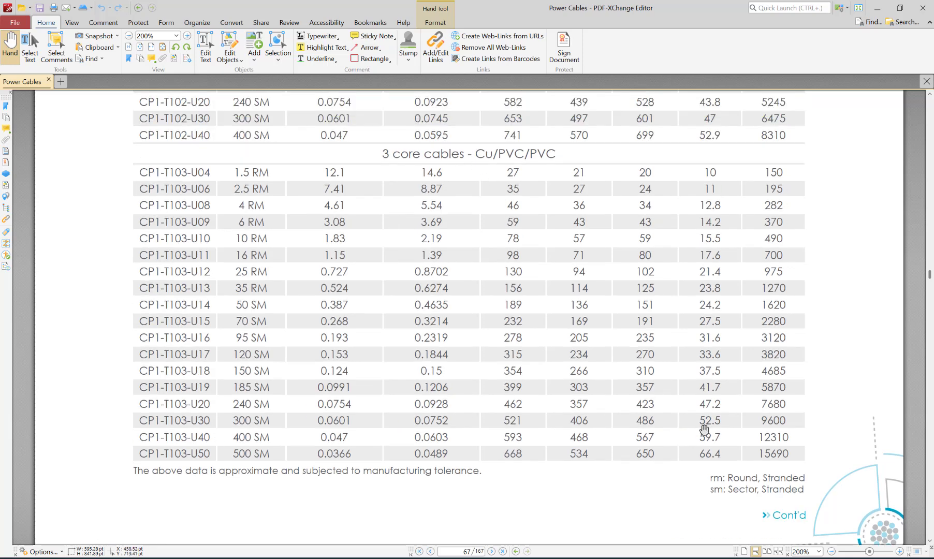
scroll(380, 321, "up", 3)
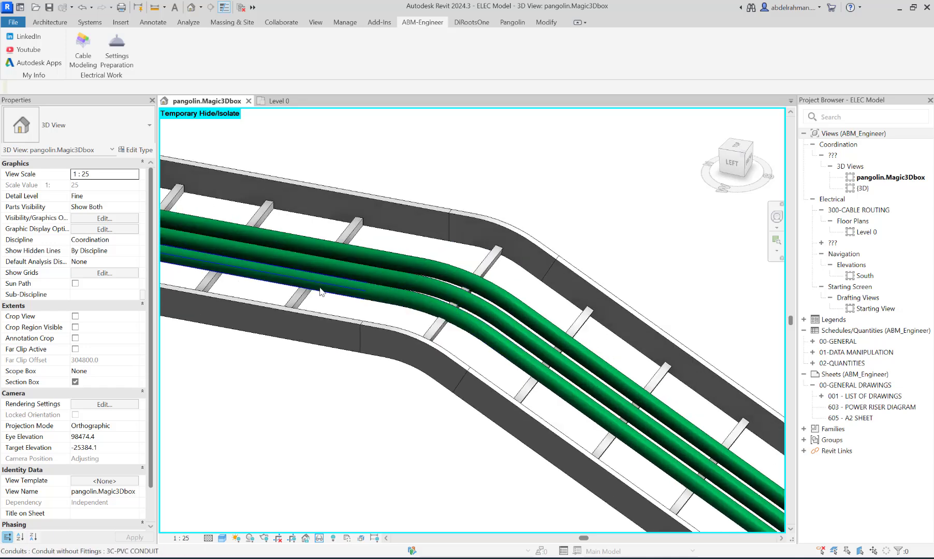
- Back in Revit, check the diameter of one modeled cable on the ladder in its properties and clear the selection
left_click(319, 288)
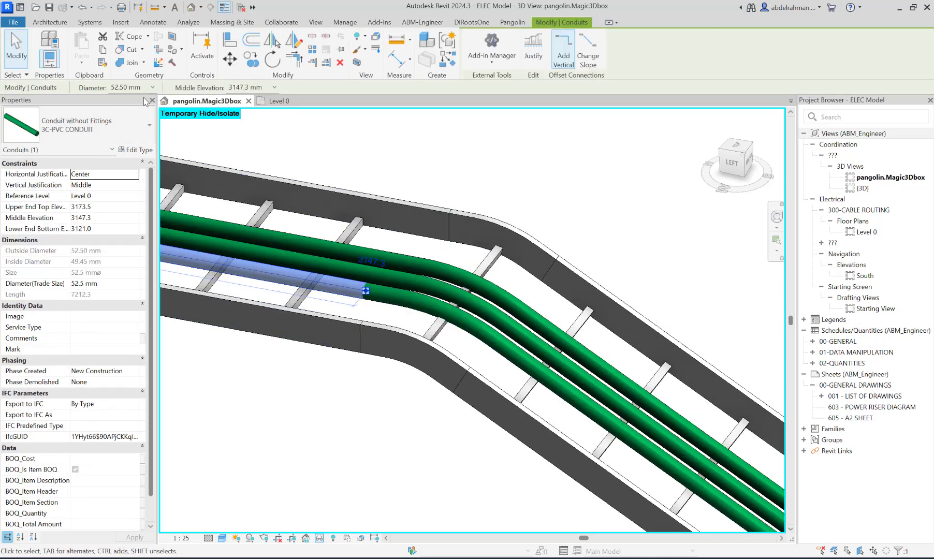
key("Escape")
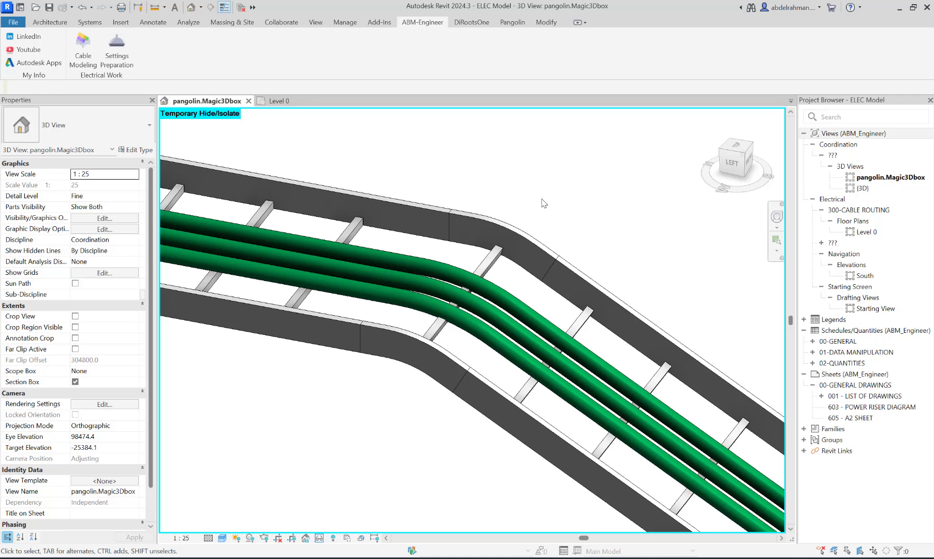
scroll(544, 203, "down", 5)
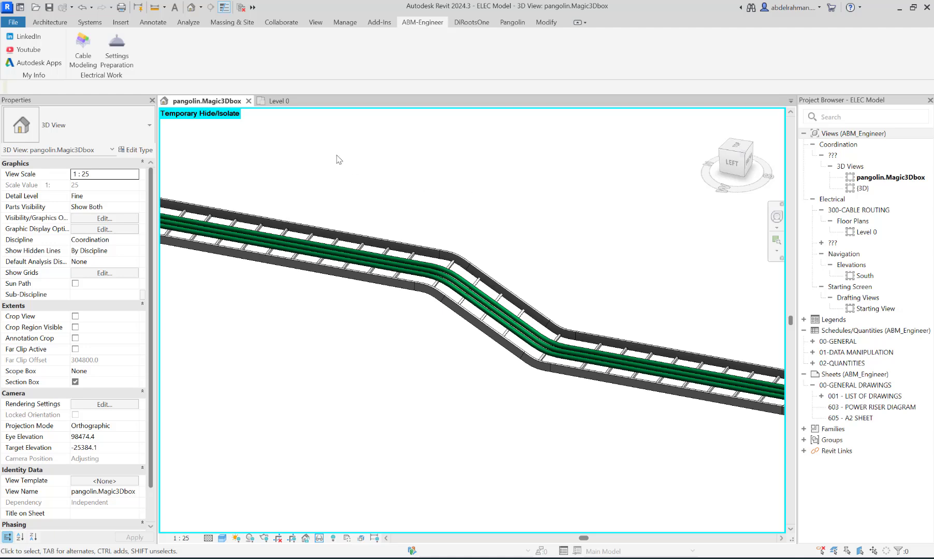
- Open the Level 0 floor plan, review the cable sizes offered in the Cable Modeling dialog, and close it
left_click(282, 102)
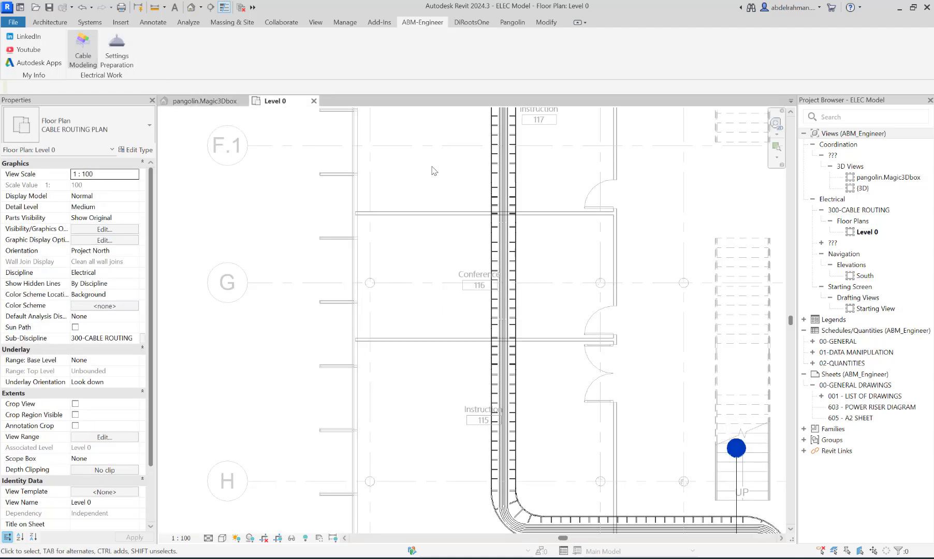
left_click(84, 51)
left_click(434, 322)
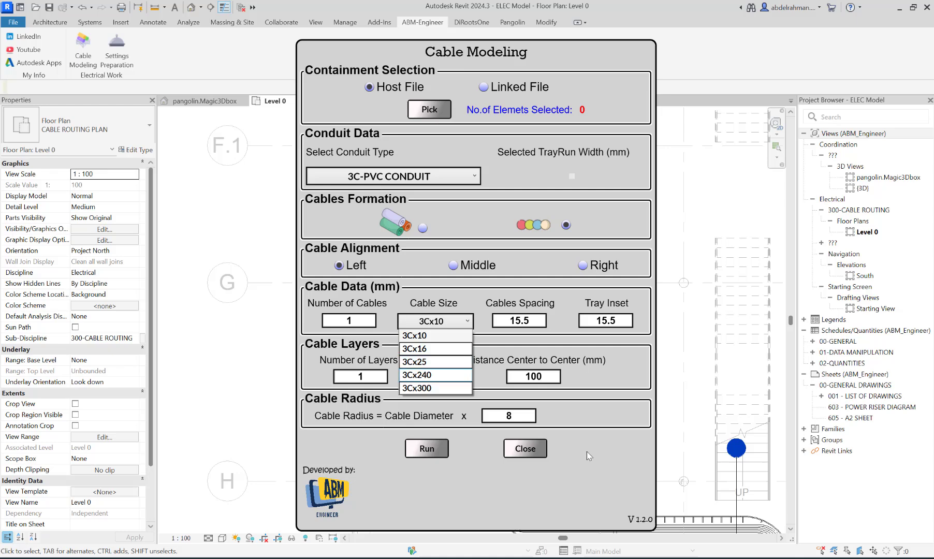
left_click(533, 450)
left_click(533, 449)
- Start the Conduit command and duplicate the 3C-PVC CONDUIT type as 4C-PVC CONDUIT
scroll(424, 290, "up", 5)
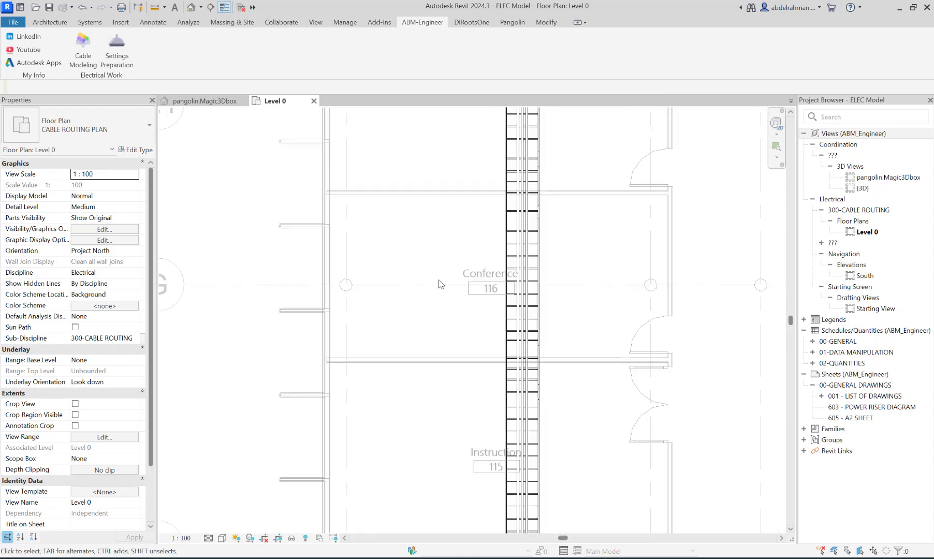
scroll(424, 291, "up", 2)
key("n")
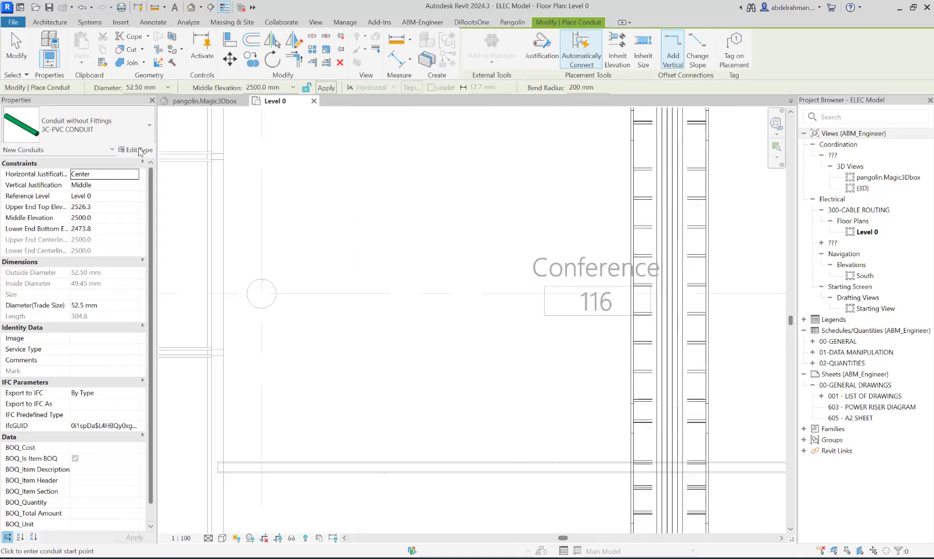
left_click(139, 149)
left_click(510, 75)
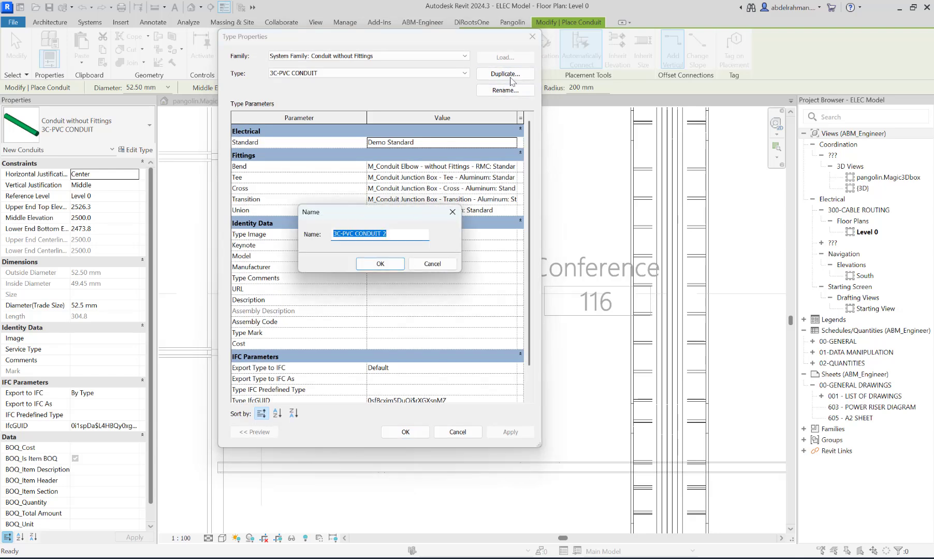
key("End")
key("Left")
key("Left")
key("Left")
key("Left")
key("Left")
key("Left")
key("Left")
key("Left")
key("Left")
key("Left")
key("Left")
key("Left")
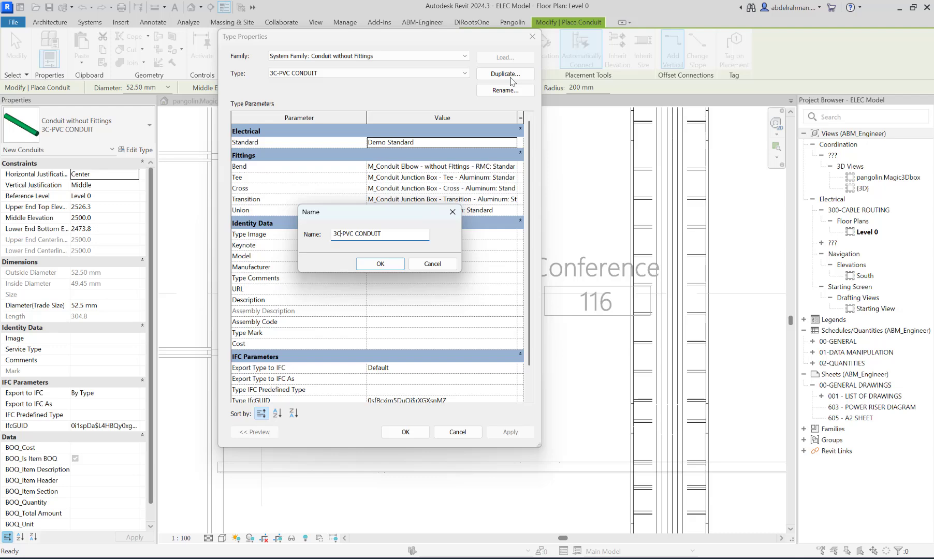
key("BackSpace")
type("4")
key("Return")
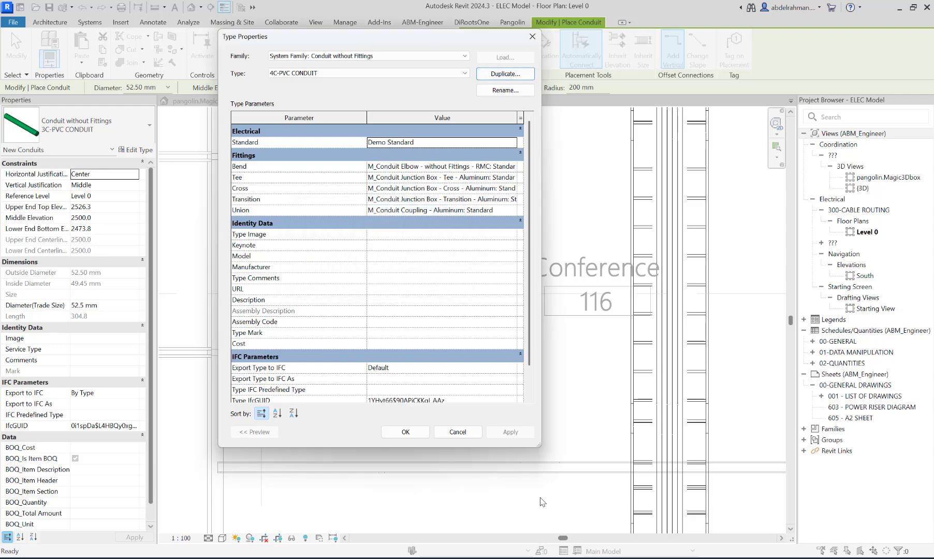
left_click(406, 432)
- Draw a short vertical 4C-PVC CONDUIT segment beside the cable ladder in Conference 116
left_click(452, 196)
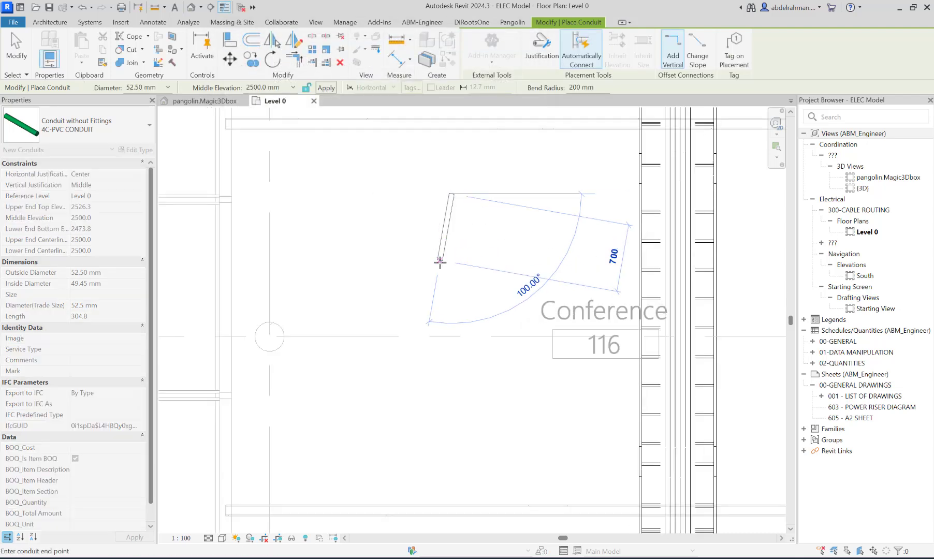
key("Escape")
key("Escape")
middle_click_drag(551, 236, 519, 289)
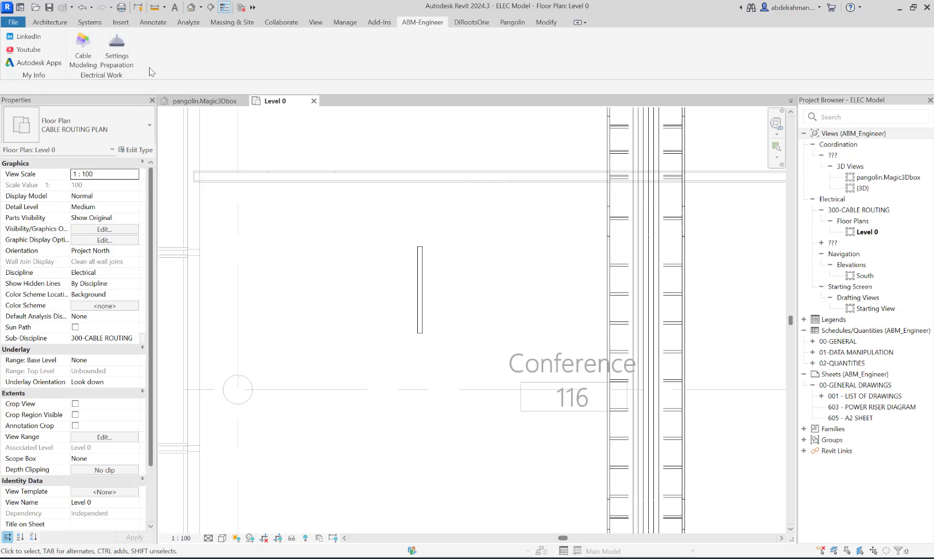
- Check which conduit standards the Settings Preparation tool offers and close the Cables Standards dialog
left_click(117, 52)
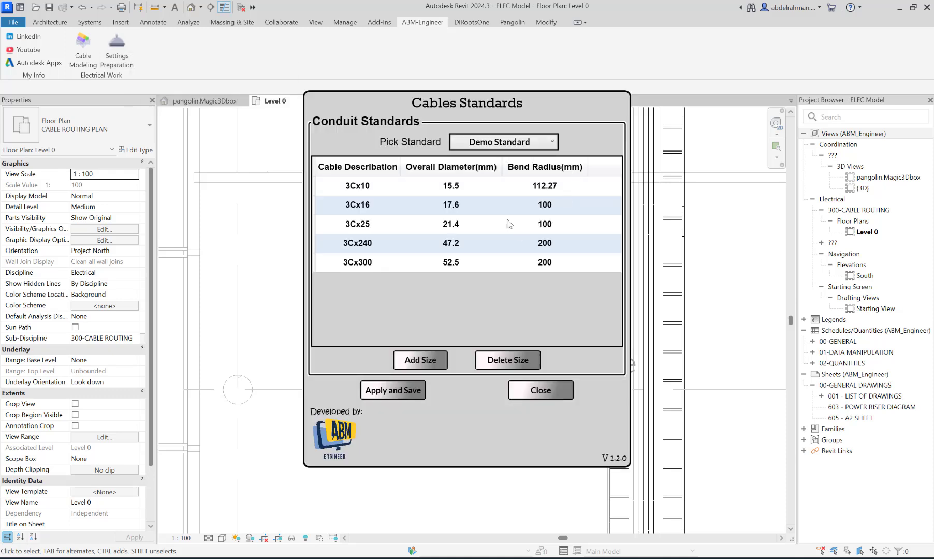
left_click(488, 147)
left_click(541, 155)
left_click(563, 396)
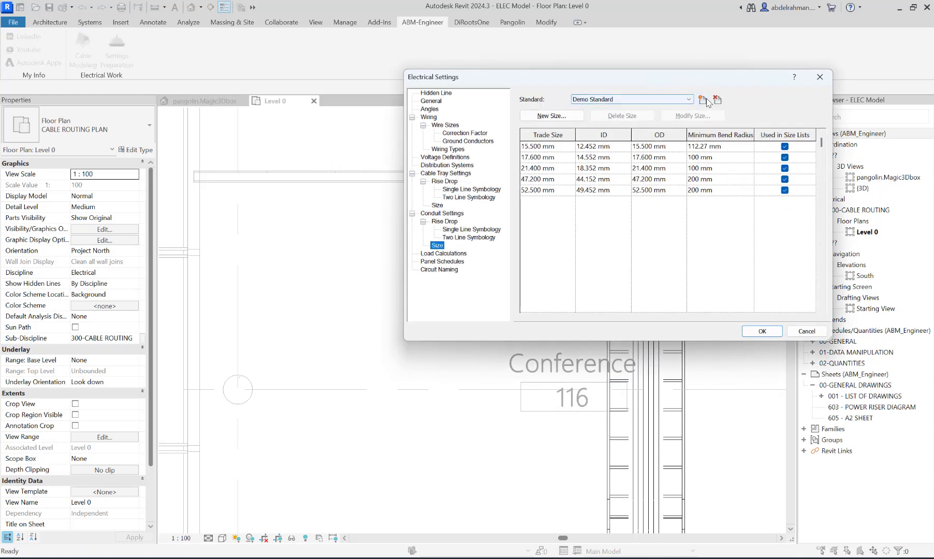
- Create a conduit size standard named 4C-Standard based on Demo Standard in the Electrical Settings
left_click(703, 100)
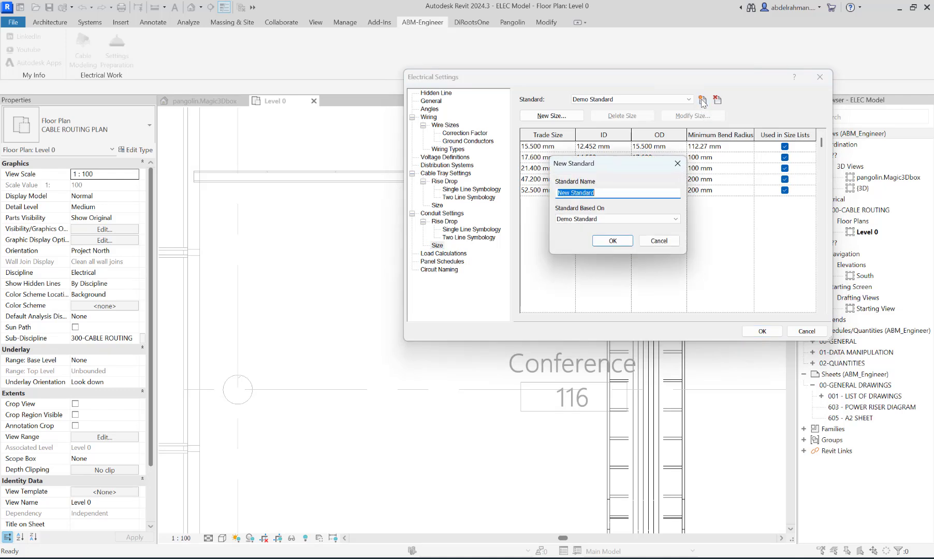
type("4CSTAN")
key("BackSpace")
key("Return")
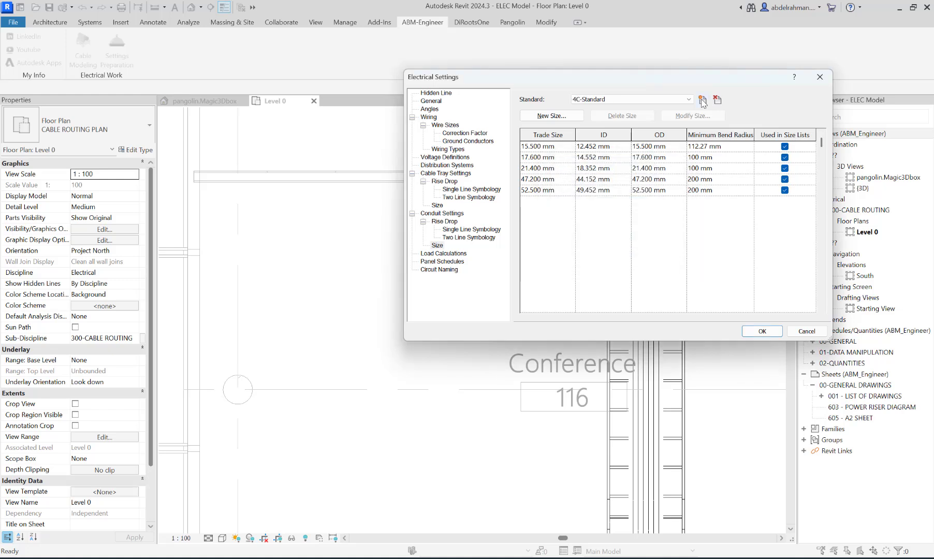
left_click(763, 332)
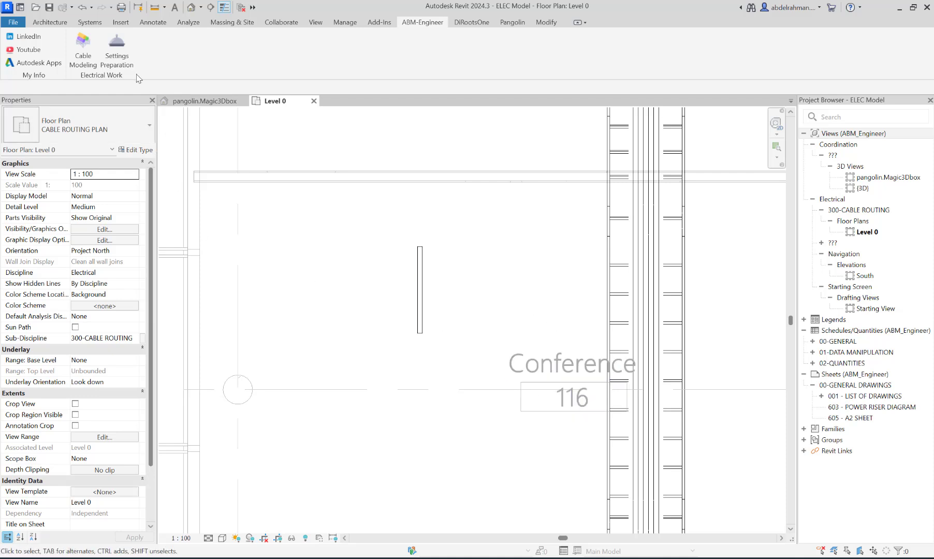
- Compare the cable descriptions and sizes of 4C-Standard and Demo Standard in the Cables Standards dialog
left_click(123, 57)
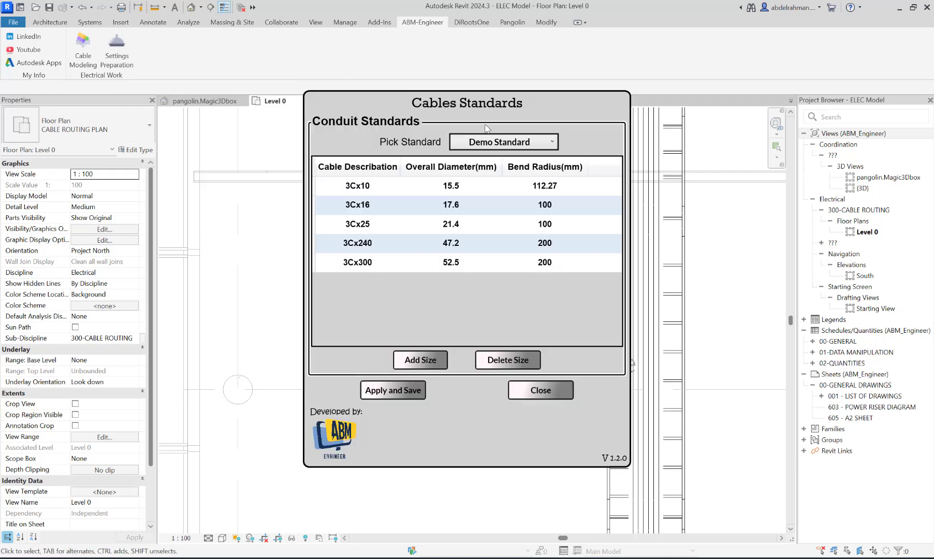
left_click(488, 145)
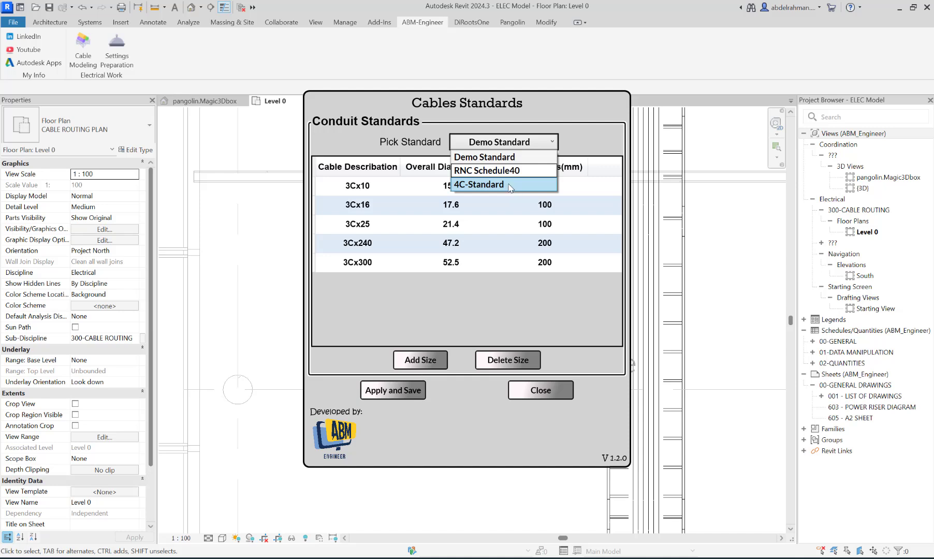
left_click(500, 185)
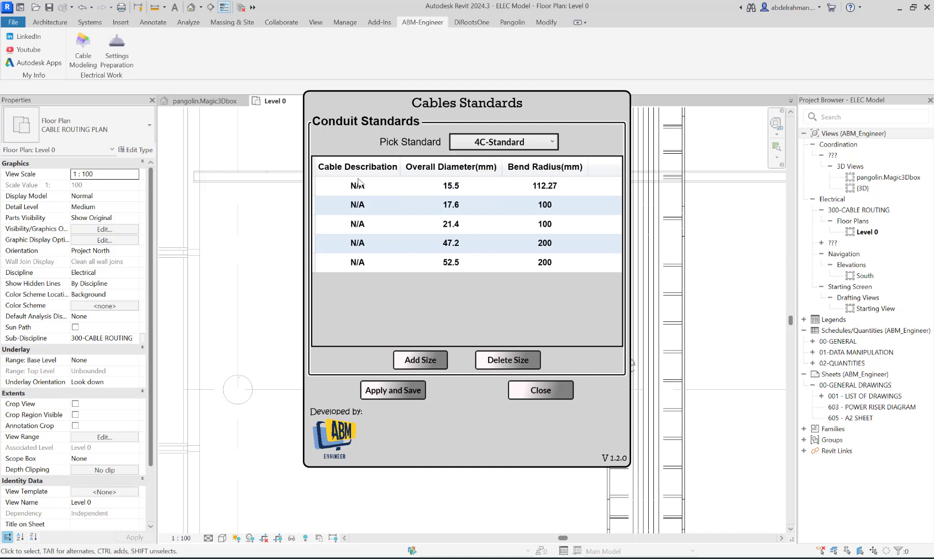
left_click(486, 147)
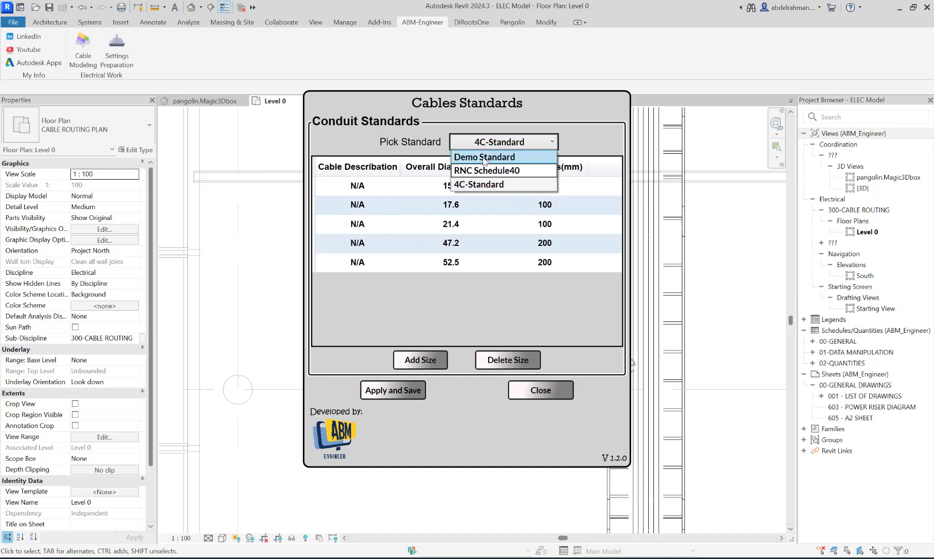
left_click(485, 157)
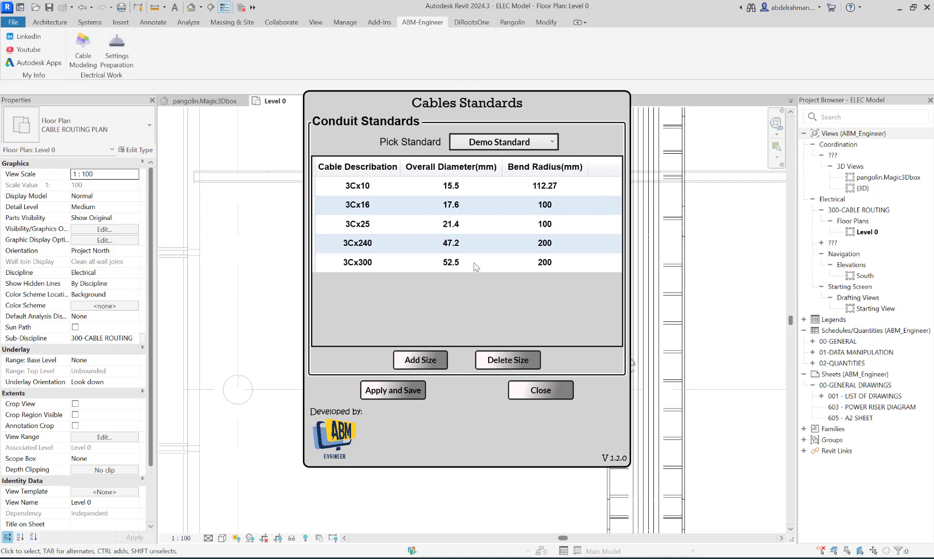
left_click(493, 150)
left_click(484, 181)
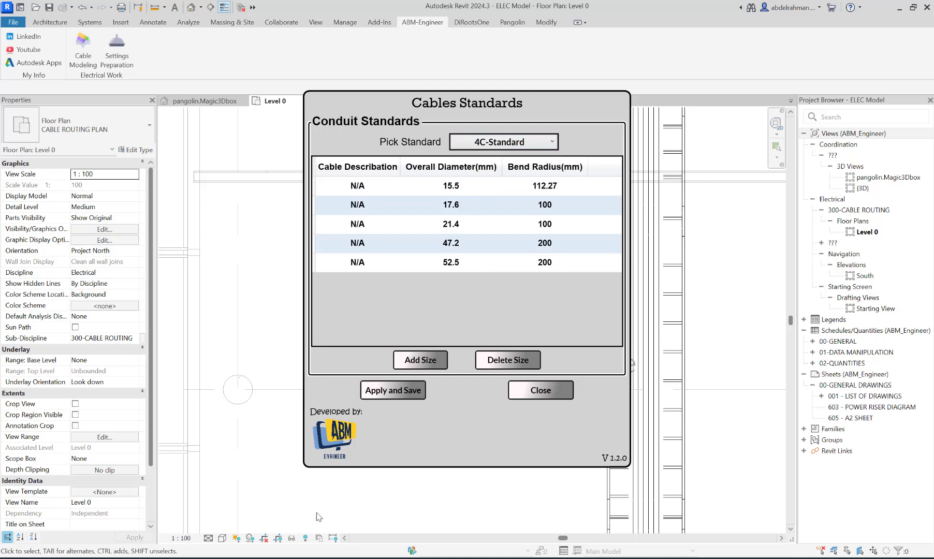
- Switch to the Power Cables PDF, close the Cables Standards dialog, and find the 4 core Cu/PVC/PVC cable table on page 68
key("alt+Tab")
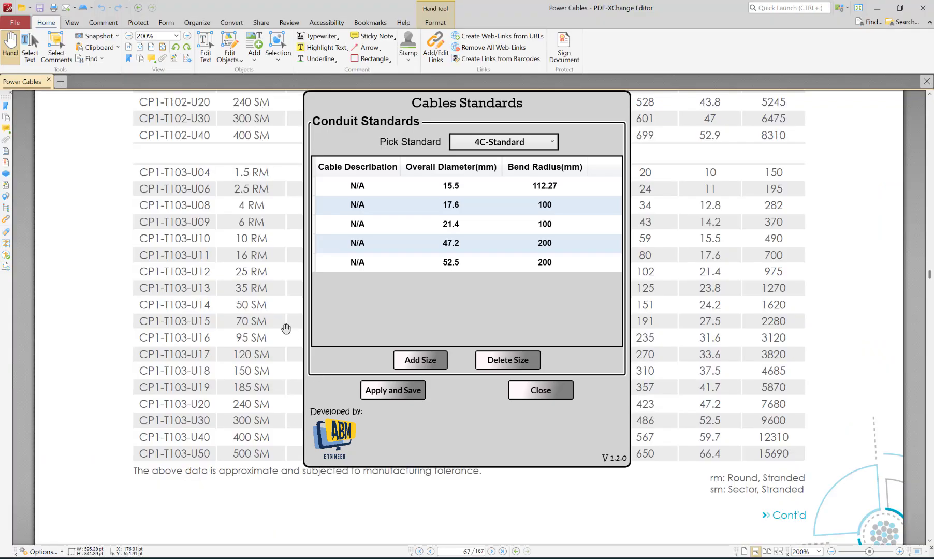
scroll(259, 325, "down", 6)
left_click(525, 394)
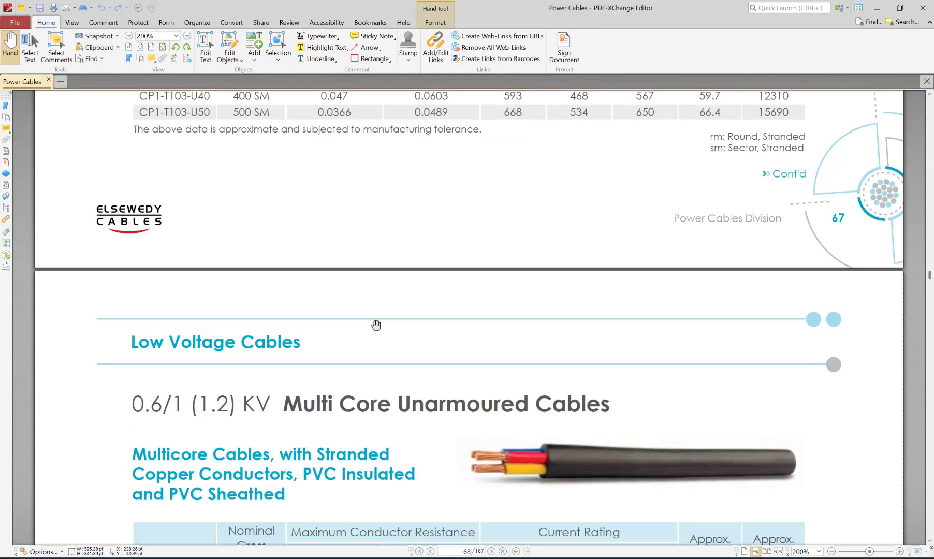
scroll(376, 326, "down", 5)
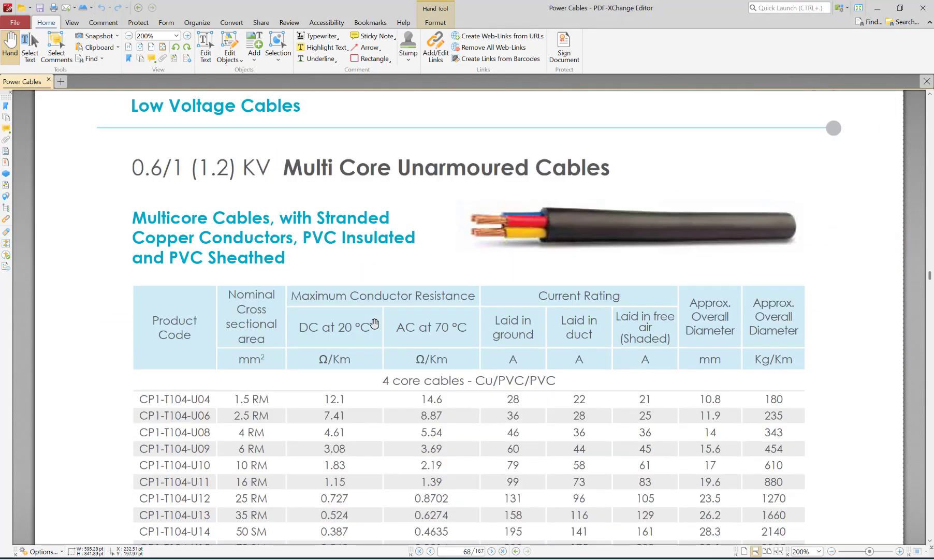
scroll(437, 346, "down", 5)
scroll(491, 332, "down", 1)
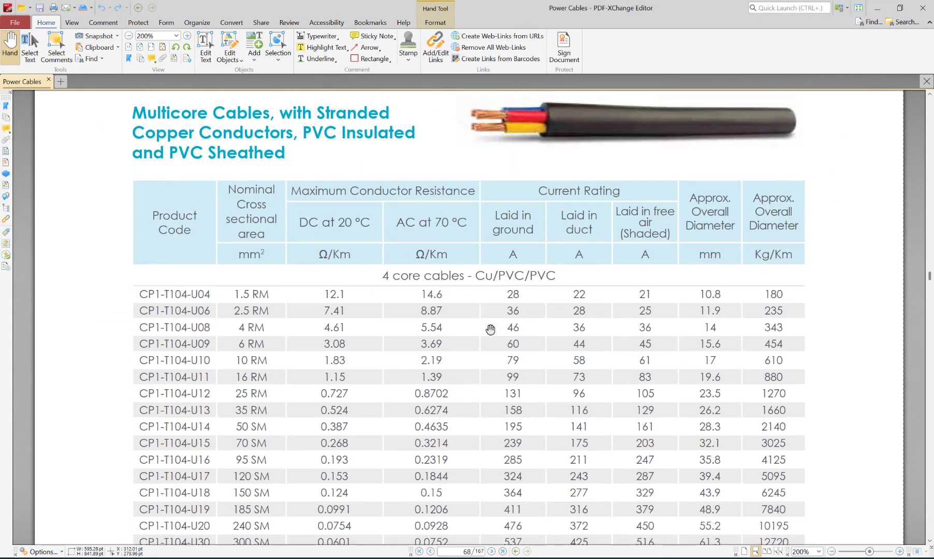
- Capture the 4 core Cu/PVC/PVC cable table as a snip, pin it floating on screen and enlarge it for reference
scroll(491, 332, "up", 1)
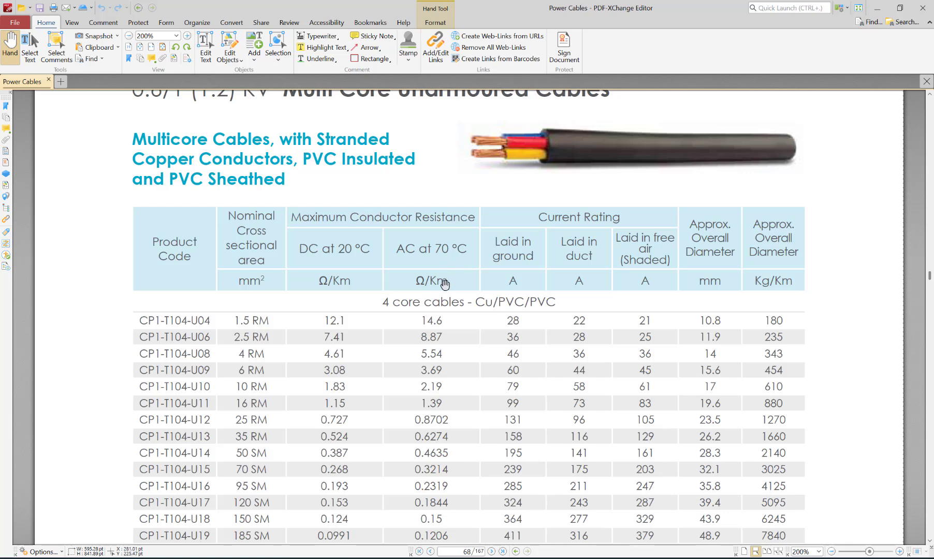
scroll(445, 284, "down", 5)
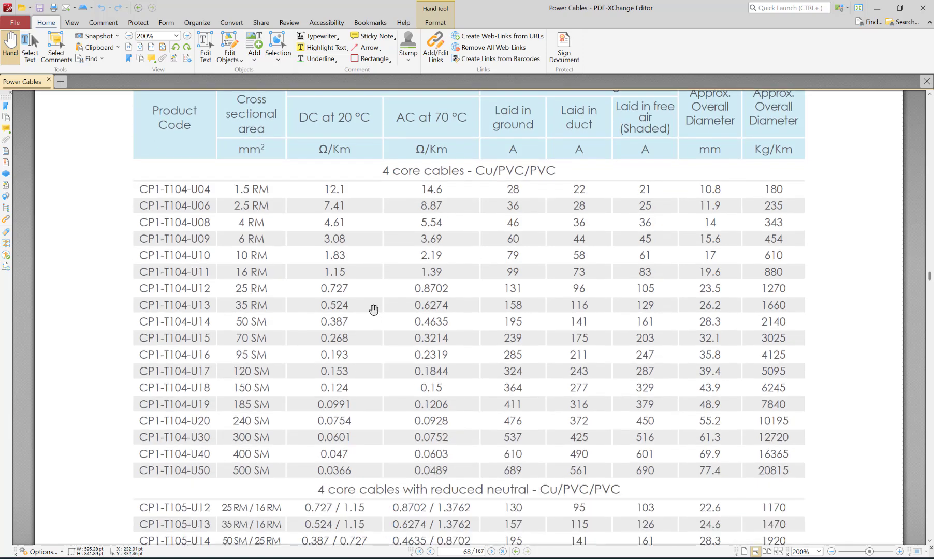
scroll(374, 309, "up", 1)
key("F1")
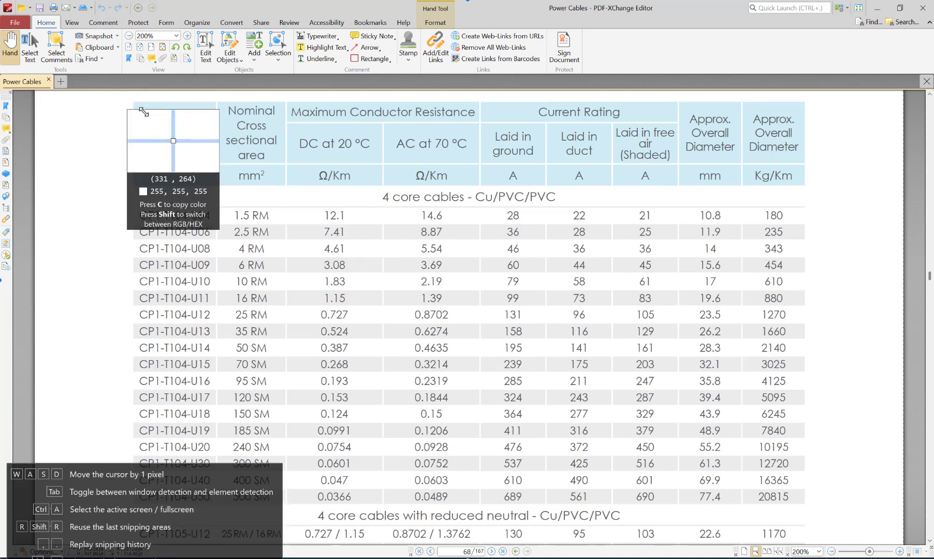
left_click_drag(119, 93, 814, 510)
key("F3")
scroll(319, 247, "down", 5)
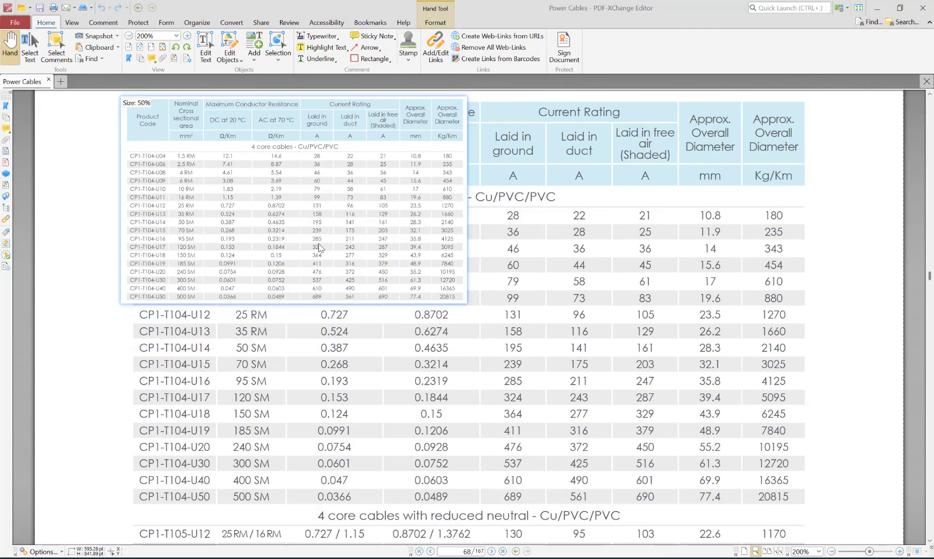
scroll(319, 248, "up", 2)
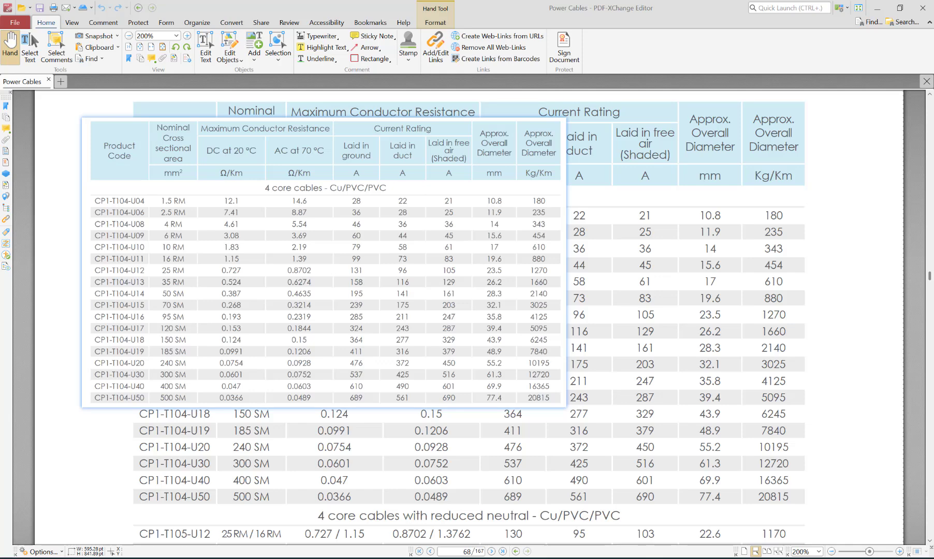
- Switch to Revit, load 4C-Standard in the Settings Preparation tool, and arrange the dialog beside the pinned cable table
key("alt+Tab")
left_click_drag(314, 313, 211, 381)
left_click(117, 52)
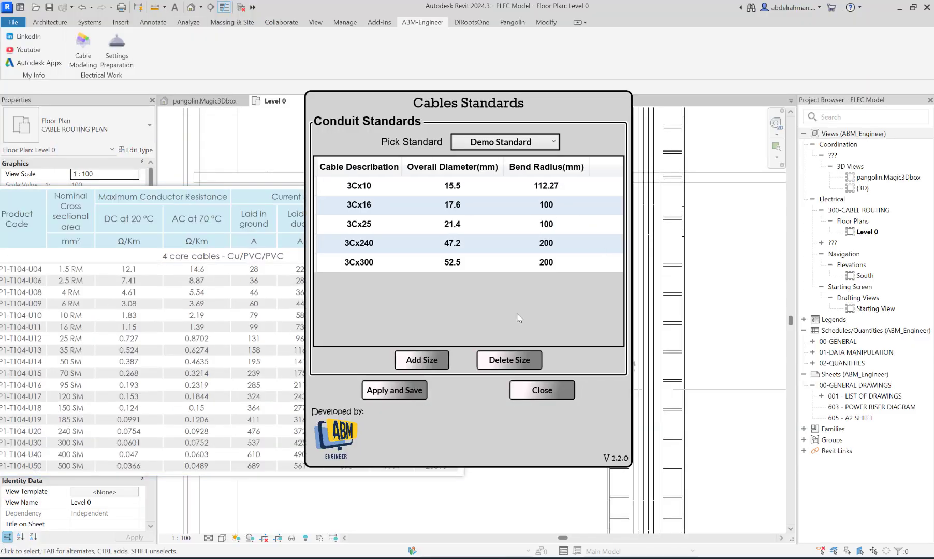
left_click(637, 116)
left_click(622, 154)
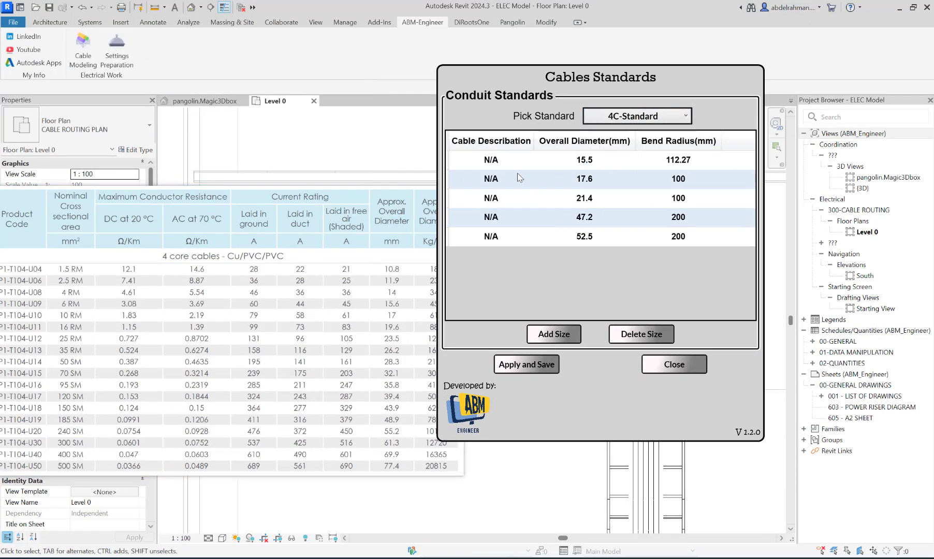
left_click_drag(507, 102, 618, 118)
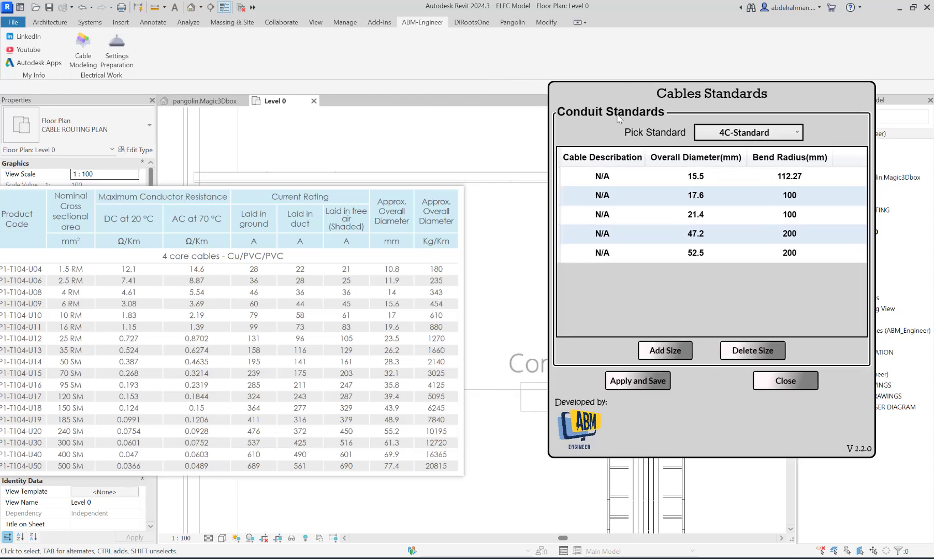
left_click_drag(286, 293, 327, 237)
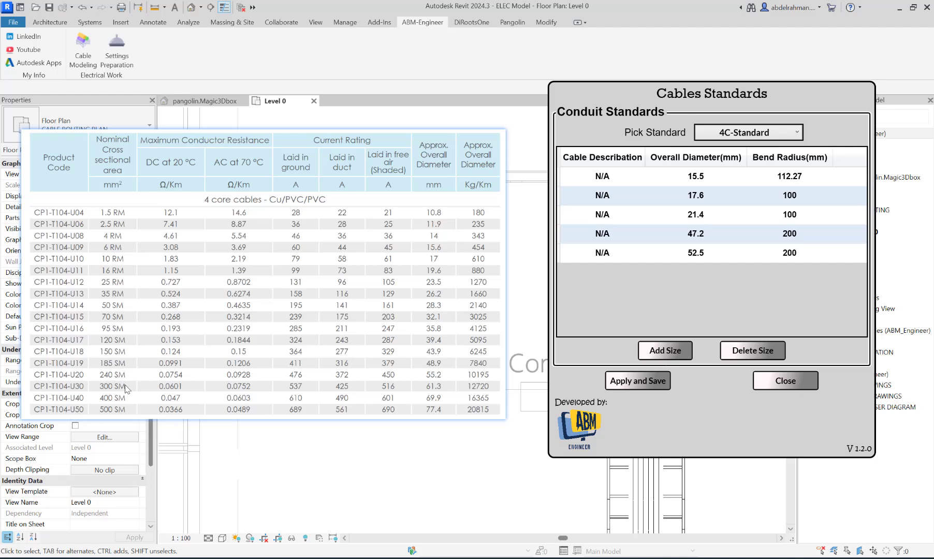
- Describe the first size of 4C-Standard as 4Cx185 and set its overall diameter to 48.9 mm
double_click(605, 177)
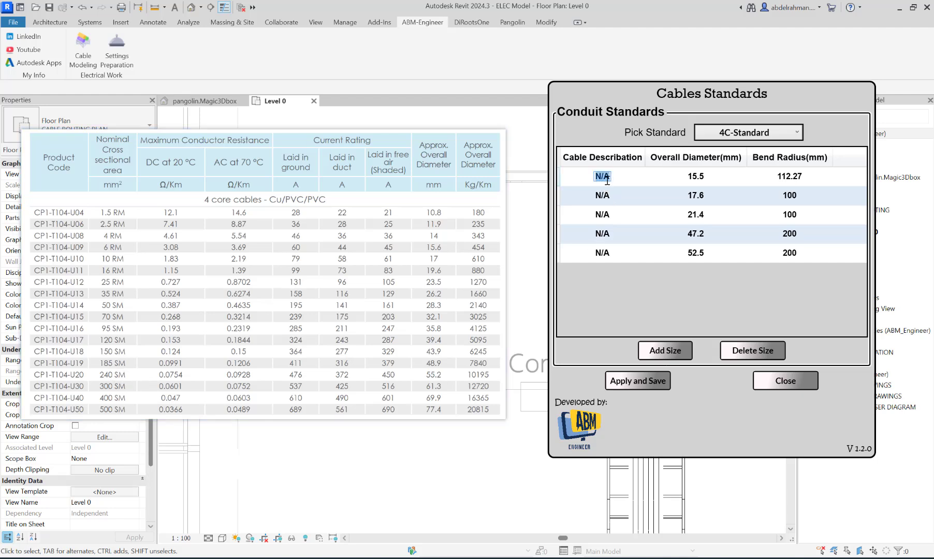
type("4Cx185")
double_click(631, 179)
key("ctrl+c")
double_click(701, 178)
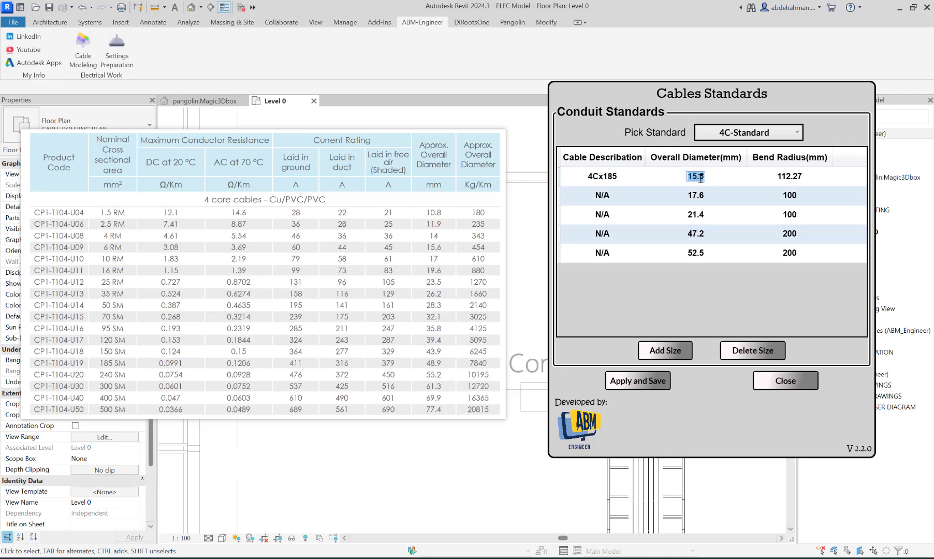
type("48.9")
left_click(798, 175)
left_click(803, 185)
- Describe the second size of 4C-Standard as 4Cx240 and set its overall diameter to 55.2 mm
left_click(601, 196)
key("ctrl+v")
key("BackSpace")
key("BackSpace")
key("BackSpace")
type("240")
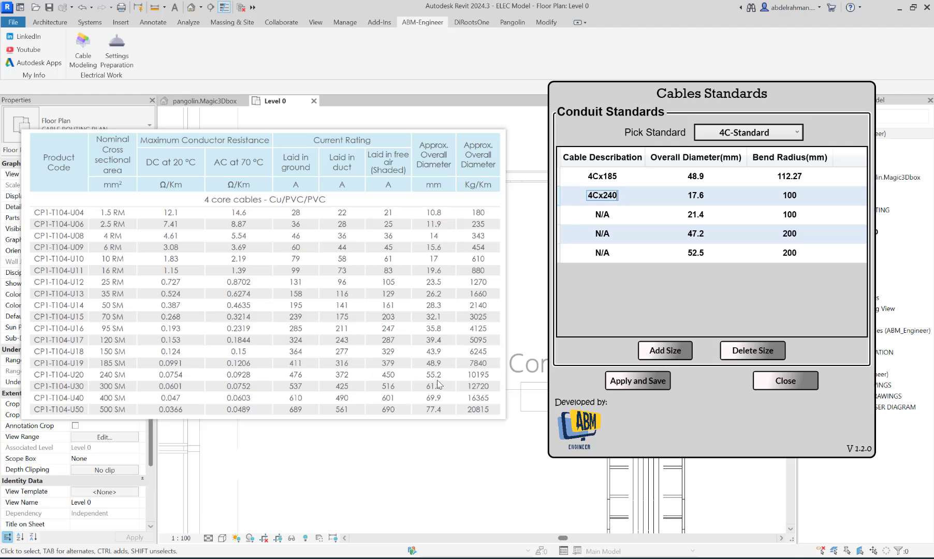
left_click(696, 195)
type("55.2")
- Describe the third size of 4C-Standard as 4Cx300 and set its overall diameter to 61.3 mm
left_click(604, 217)
double_click(605, 220)
type("300")
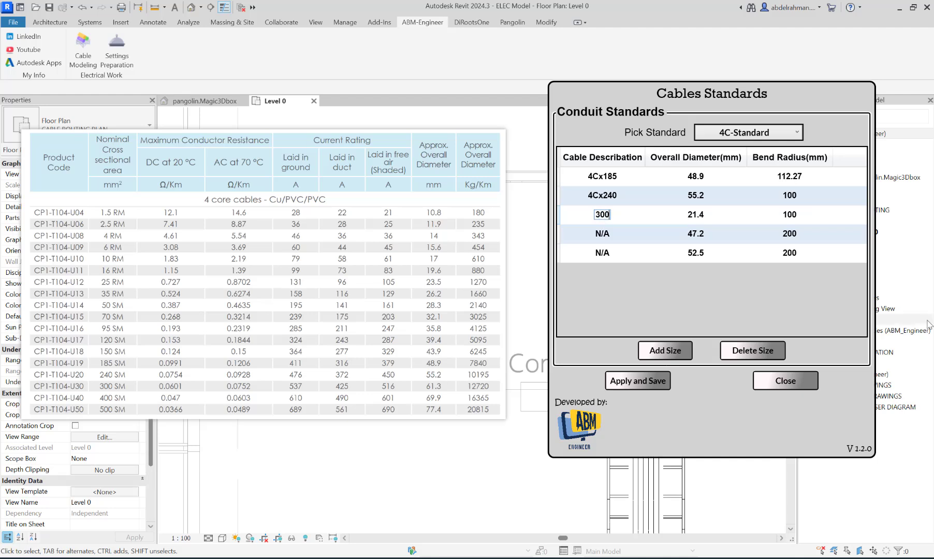
key("ctrl+a")
type("4Cx300")
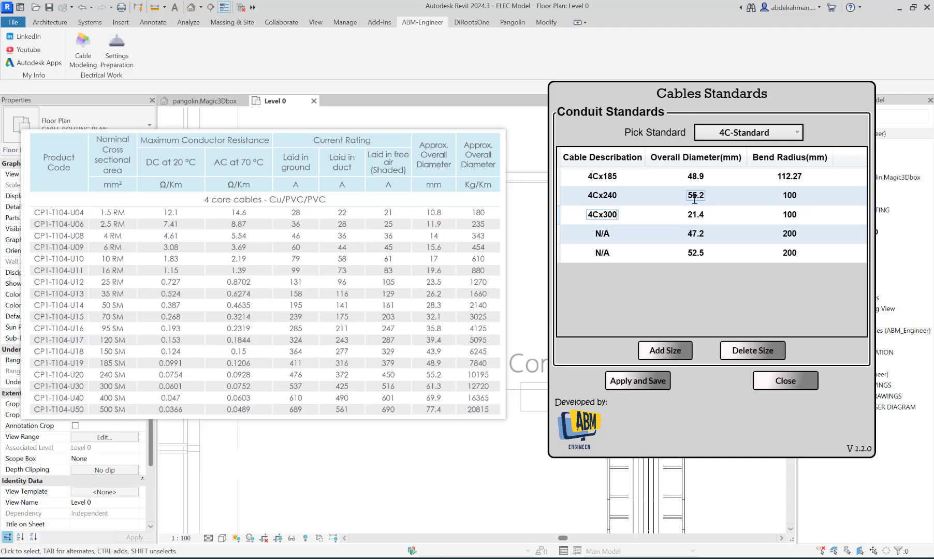
double_click(694, 215)
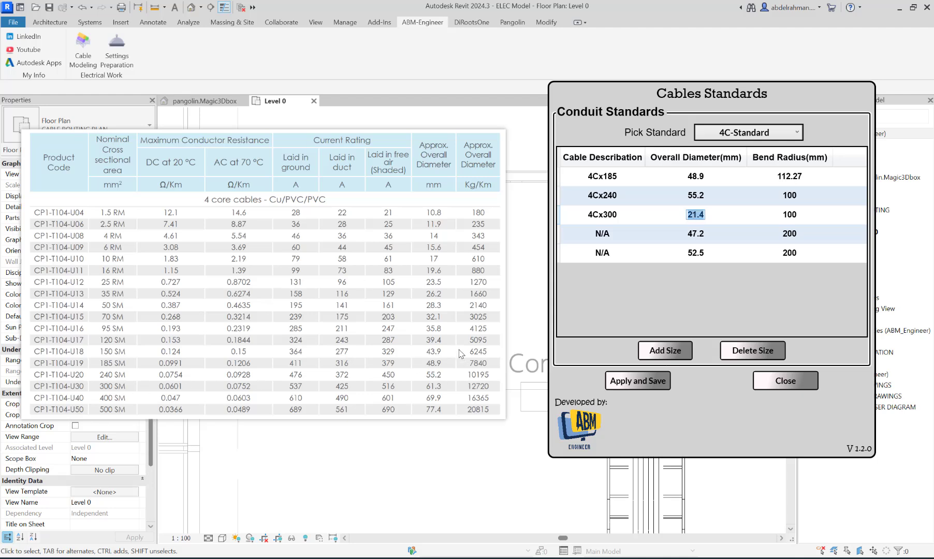
type("61.3")
- Delete the two remaining N/A sizes from 4C-Standard and save the updated conduit settings
left_click(603, 233)
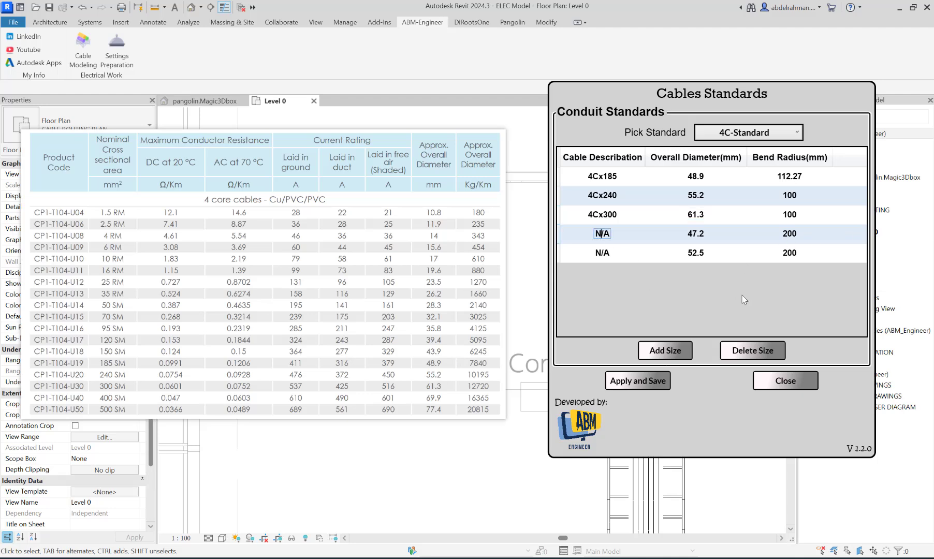
left_click(752, 352)
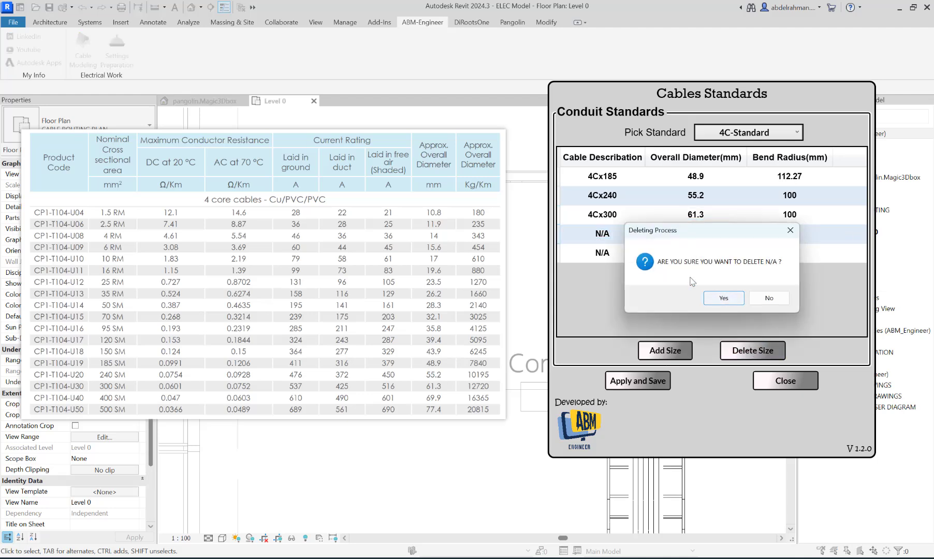
left_click(727, 300)
left_click(751, 351)
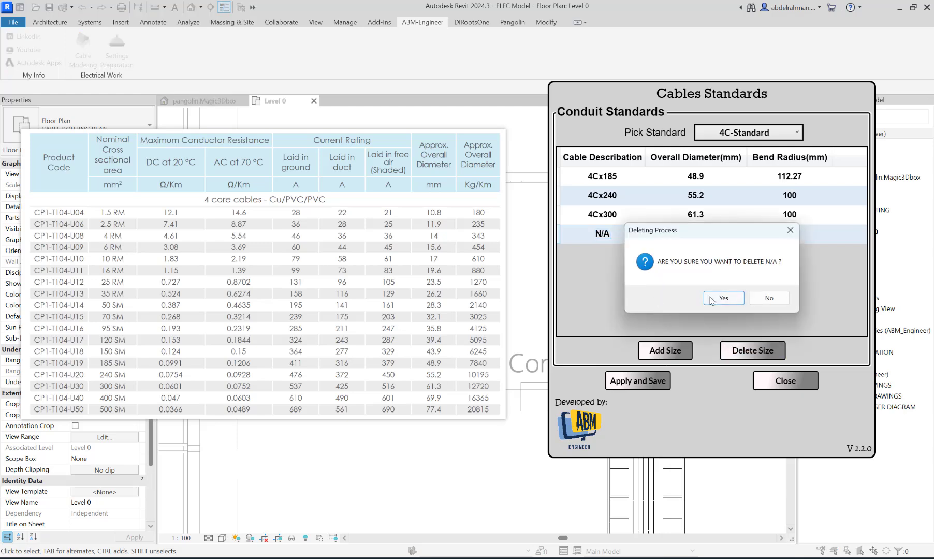
left_click(725, 299)
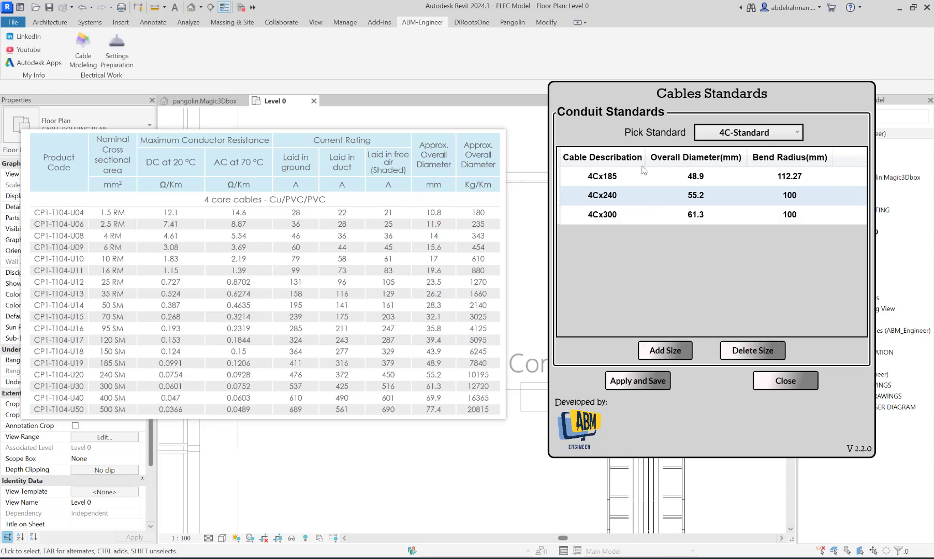
left_click(646, 382)
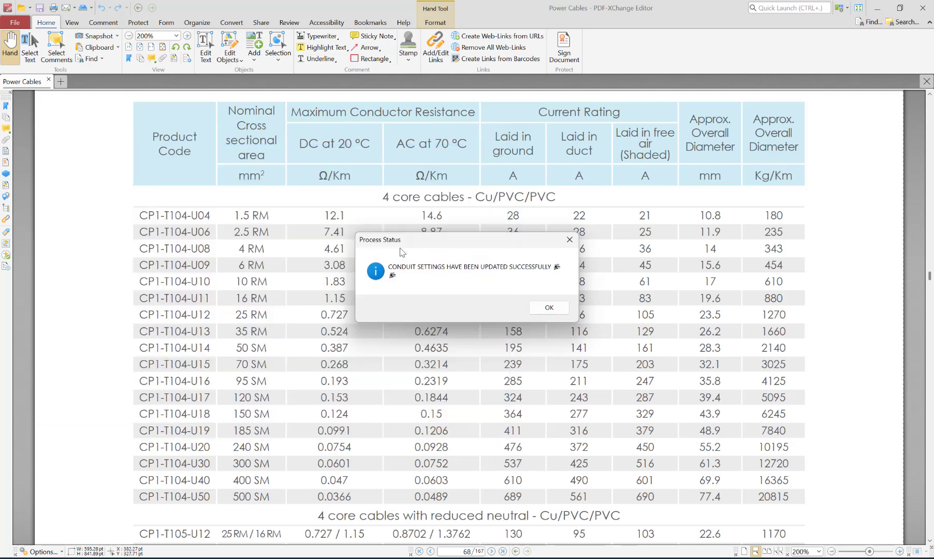
left_click(550, 308)
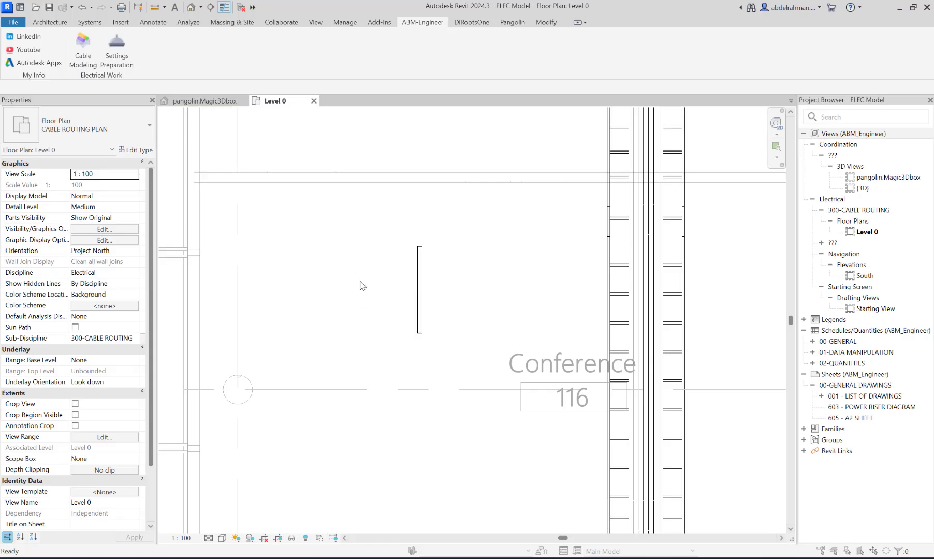
- Check the conduit sizes of 4C-Standard in the Electrical Settings and close them
key("e")
key("s")
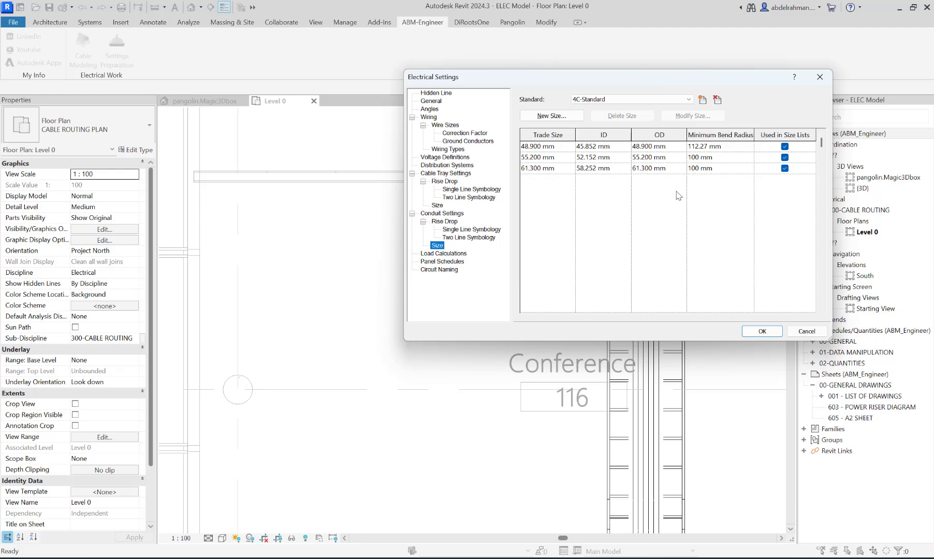
left_click(763, 331)
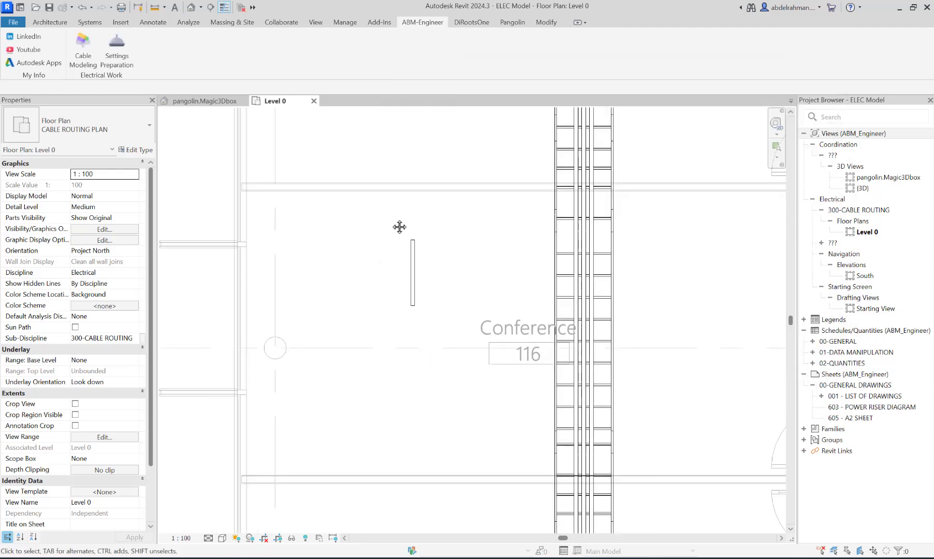
- Assign 4C-Standard as the standard of the 4C-PVC CONDUIT type used by the short conduit in the Level 0 plan
scroll(404, 233, "up", 1)
left_click(424, 260)
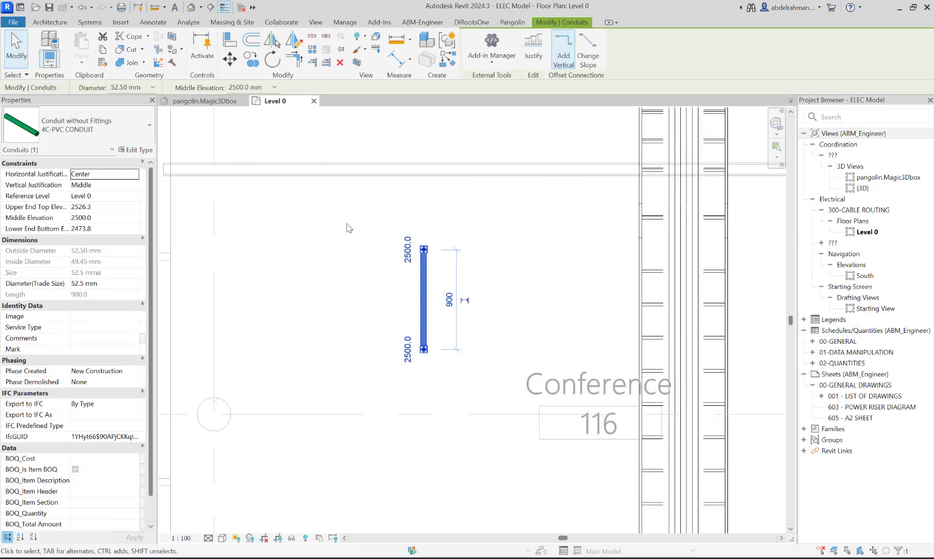
left_click(140, 150)
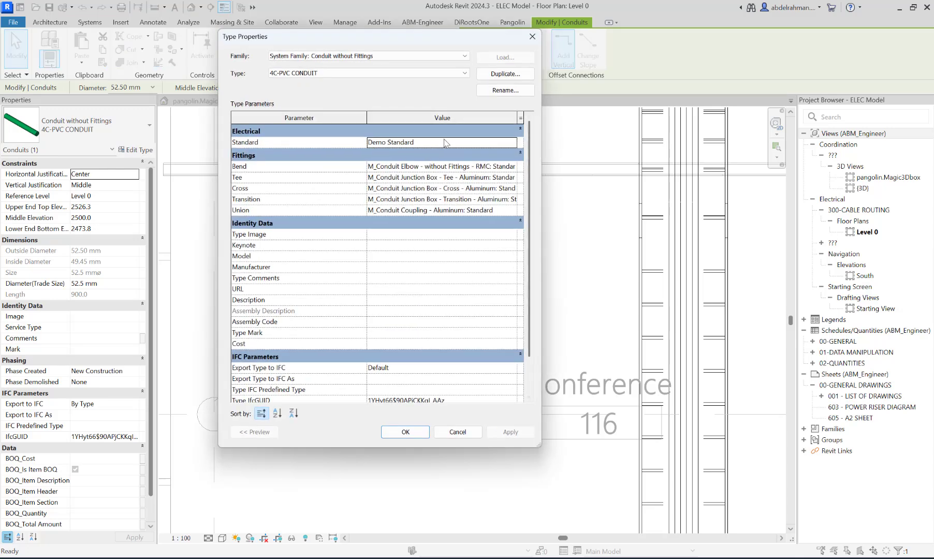
left_click(510, 145)
left_click(511, 144)
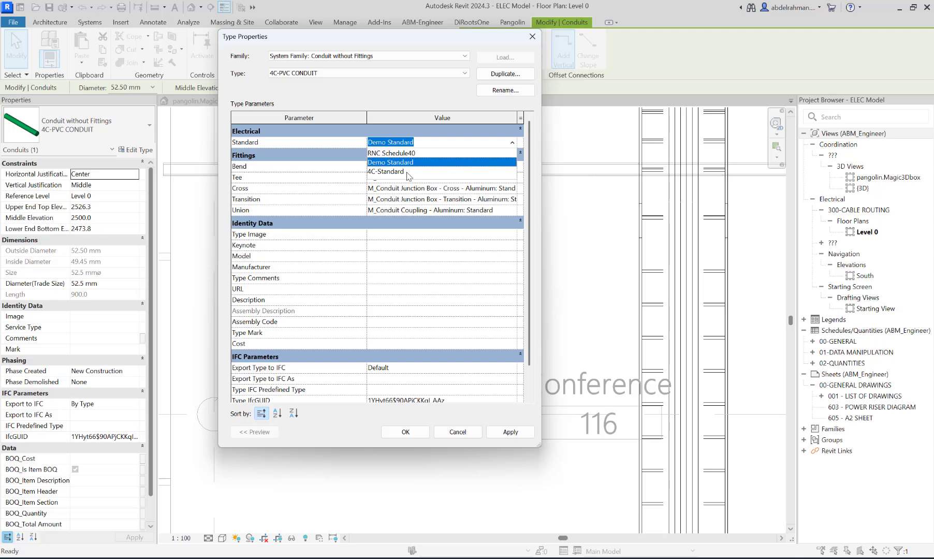
left_click(409, 173)
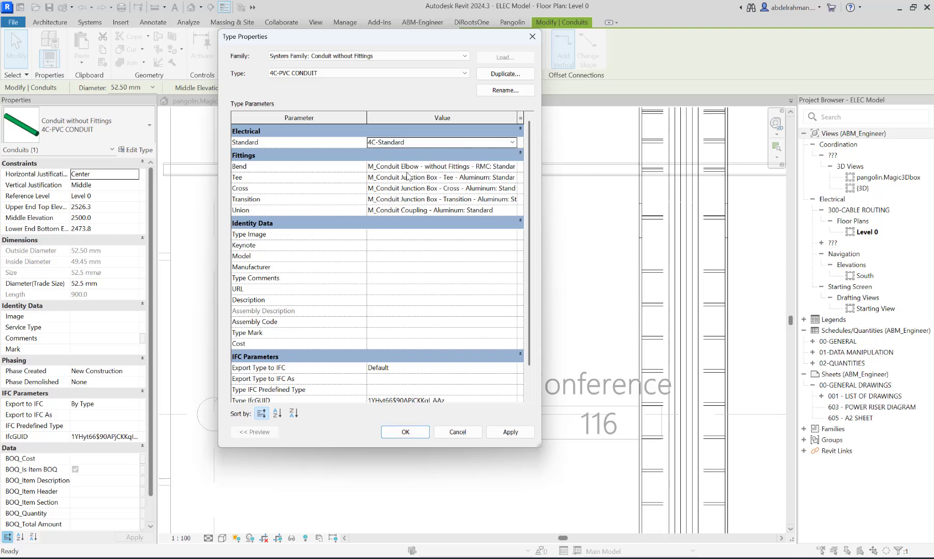
left_click(405, 432)
left_click(247, 137)
- Isolate the conduit and conduit fitting categories in the pangolin.Magic3Dbox view and delete all existing cable runs
left_click(210, 103)
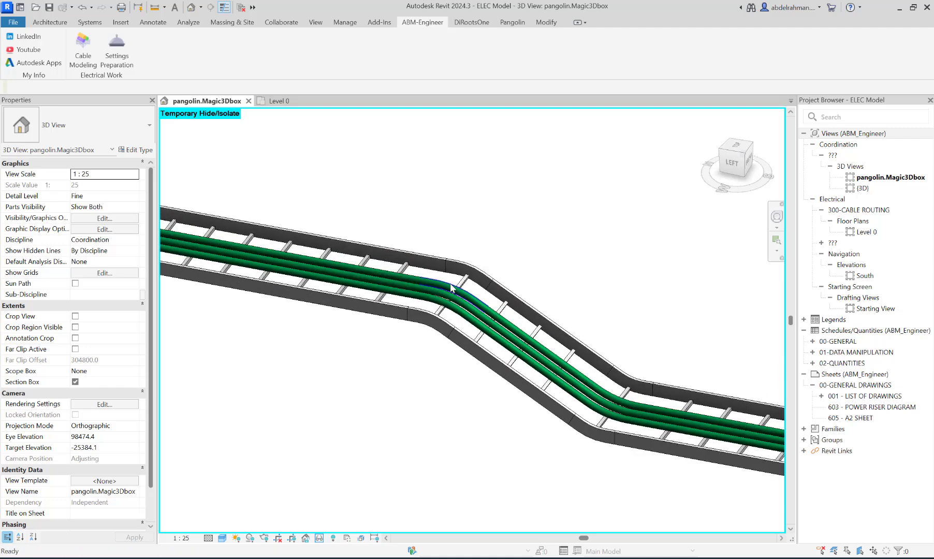
key("h")
key("r")
scroll(482, 312, "up", 3)
left_click(328, 276)
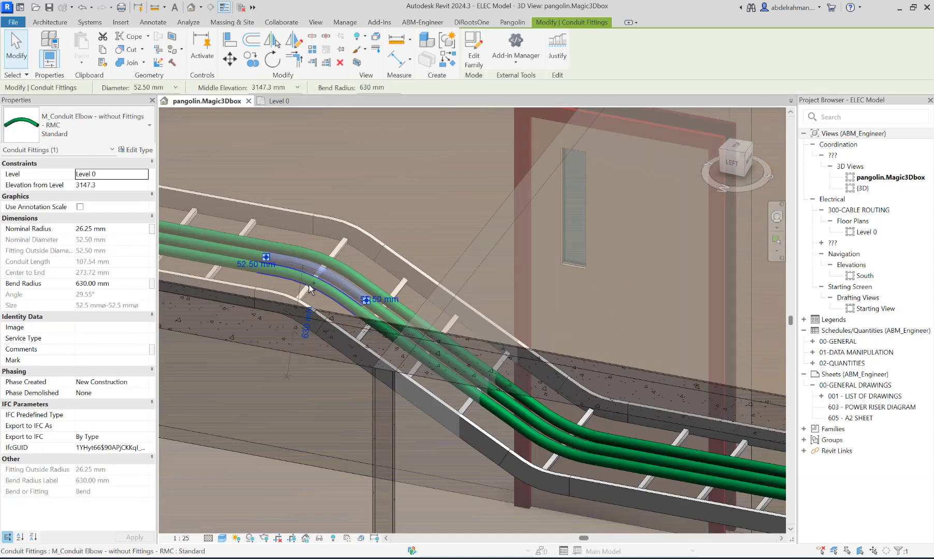
left_click(217, 258, "ctrl")
key("c")
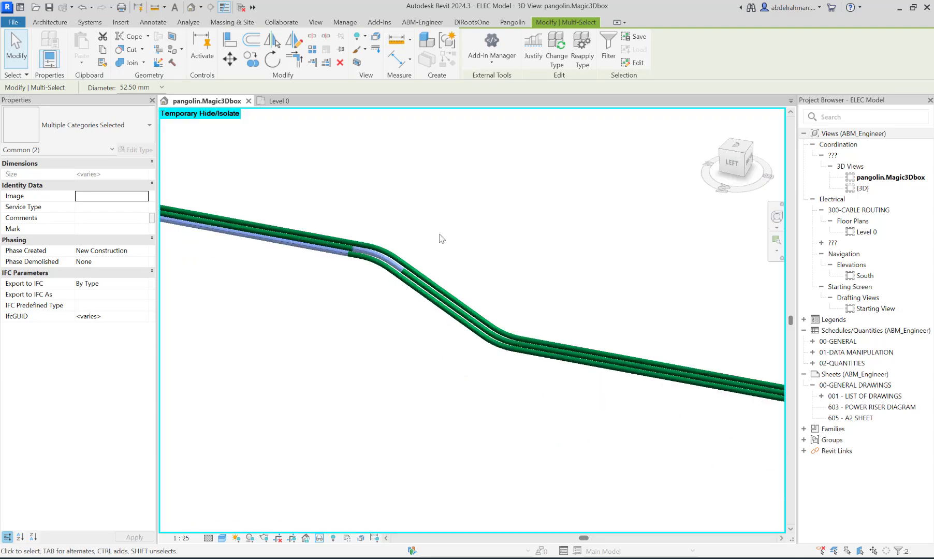
left_click_drag(300, 200, 672, 359)
key("Escape")
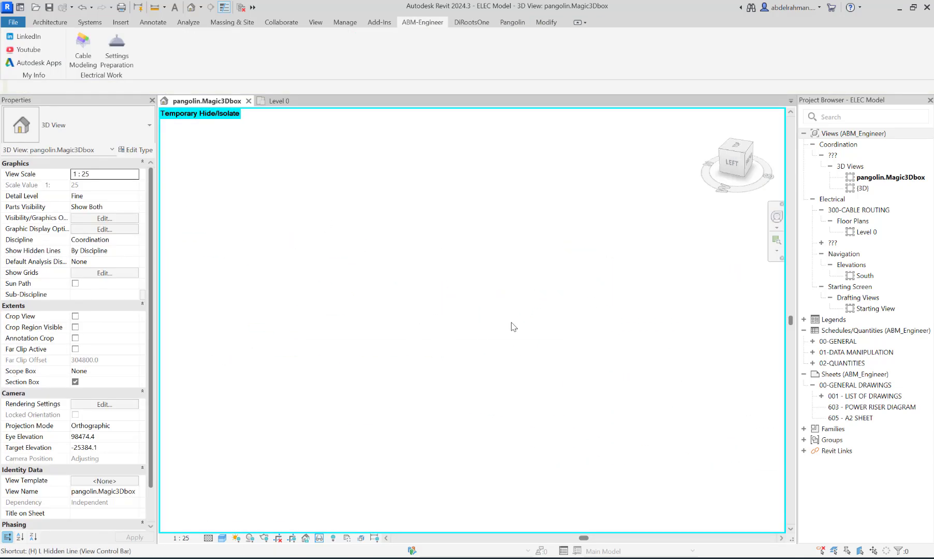
- Reset the temporary isolation, select the whole cable ladder run and isolate it in the 3D view
key("h")
key("r")
scroll(544, 295, "up", 4)
left_click(600, 239)
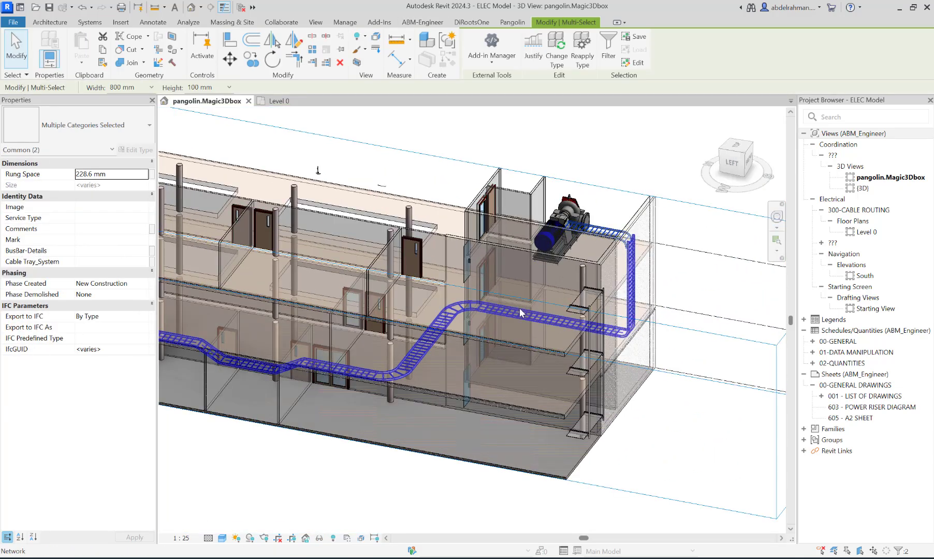
key("h")
key("i")
key("Escape")
- Start Cable Modeling for the isolated ladder and choose 4C-PVC CONDUIT as the conduit type
left_click(423, 22)
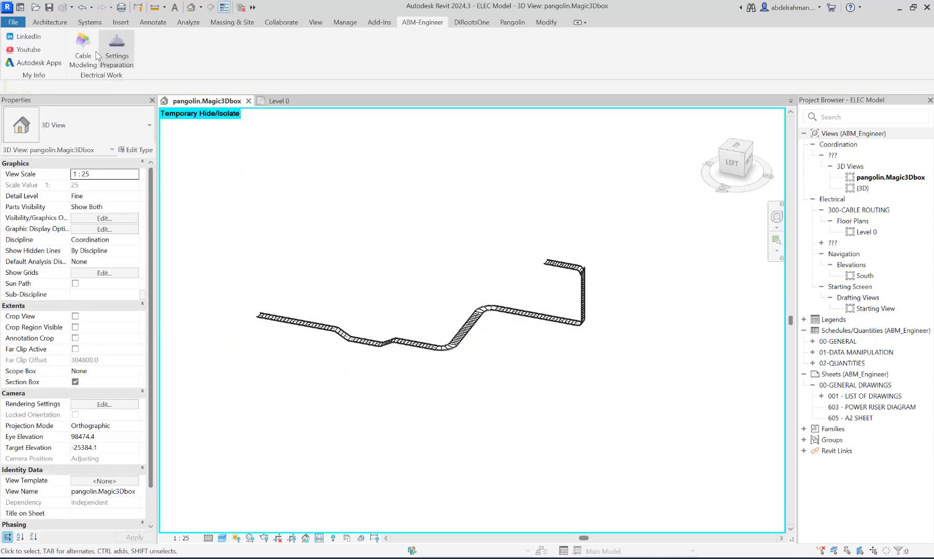
left_click(83, 50)
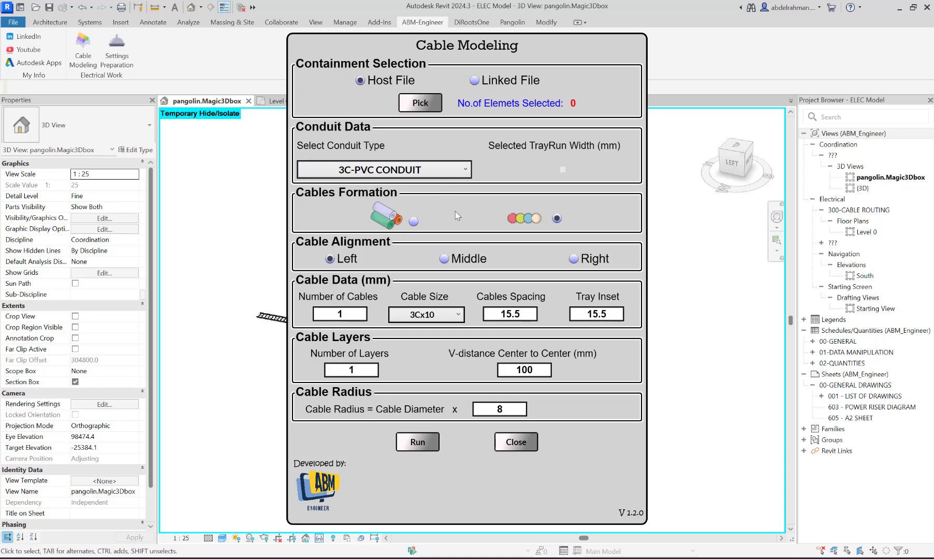
left_click(437, 315)
left_click(437, 259)
left_click(440, 171)
left_click(440, 175)
- Compare the cable spacing and tray inset given for the 4Cx185, 4Cx240 and 4Cx300 cable sizes
left_click(435, 316)
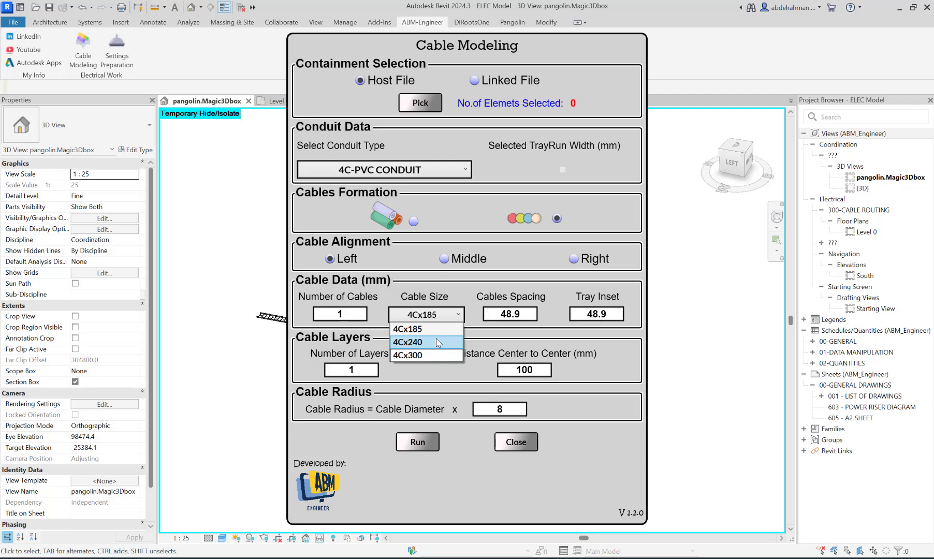
left_click(436, 316)
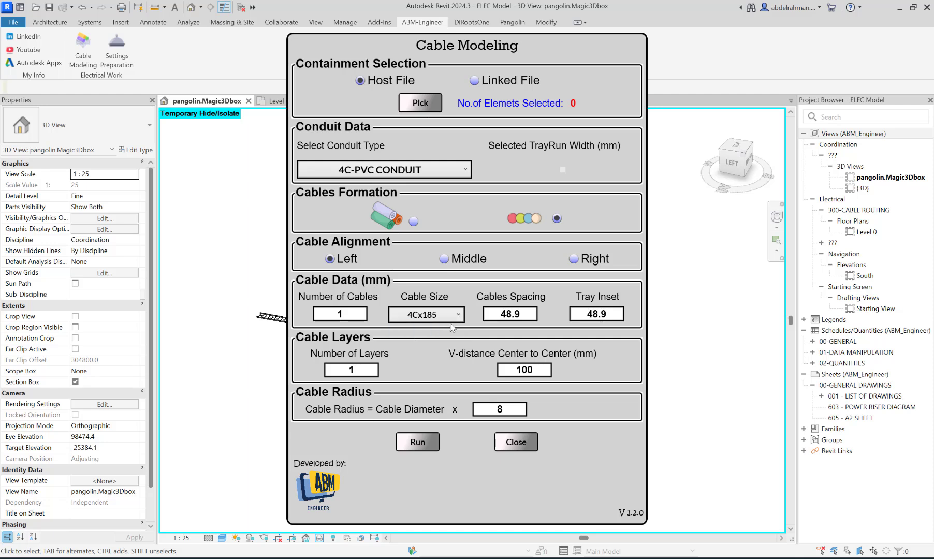
left_click(450, 317)
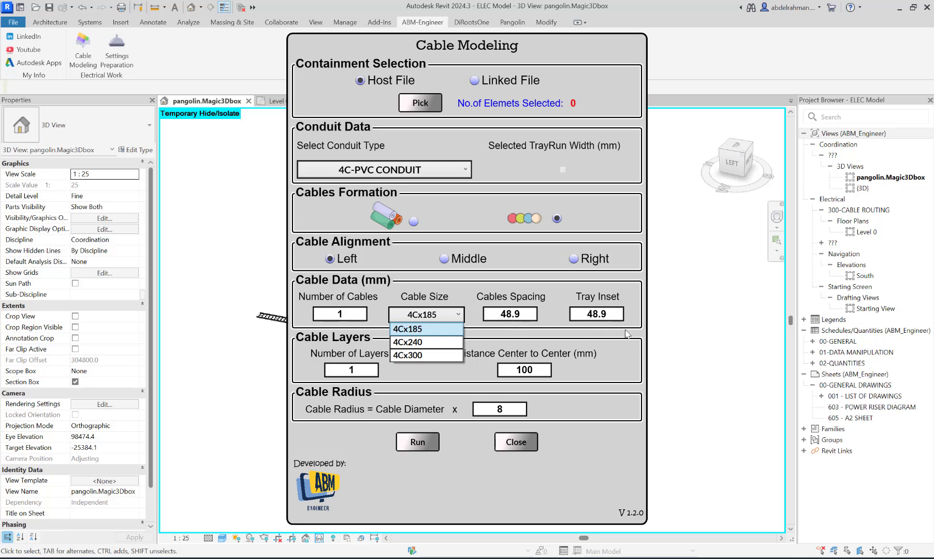
left_click(425, 343)
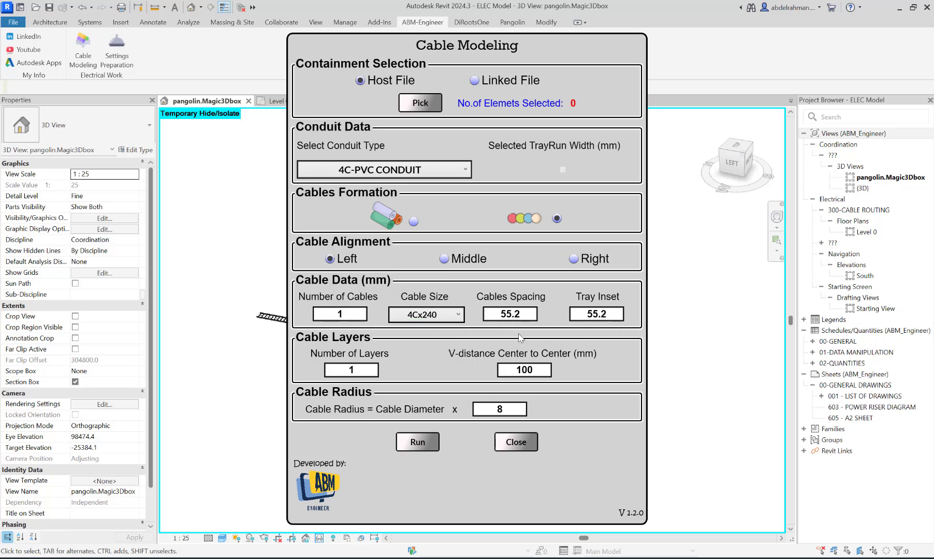
left_click(444, 316)
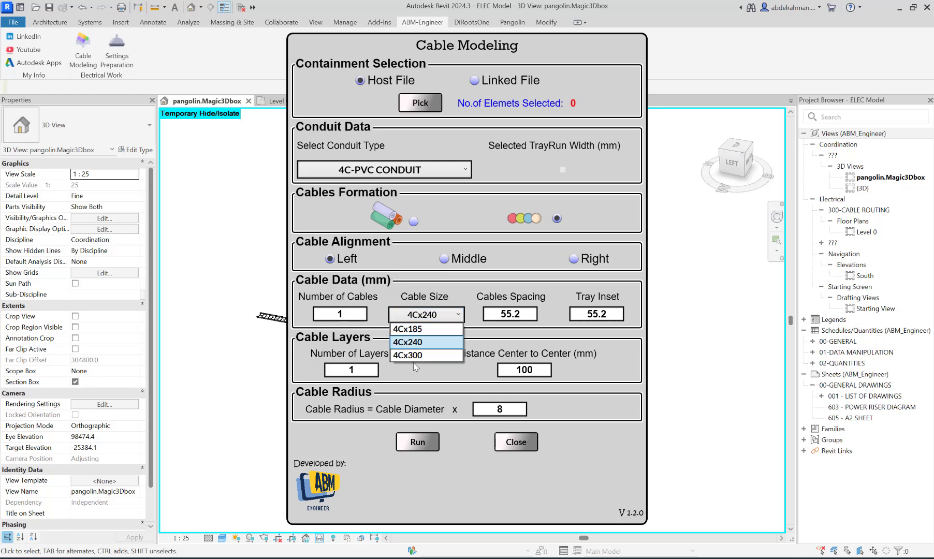
left_click(438, 356)
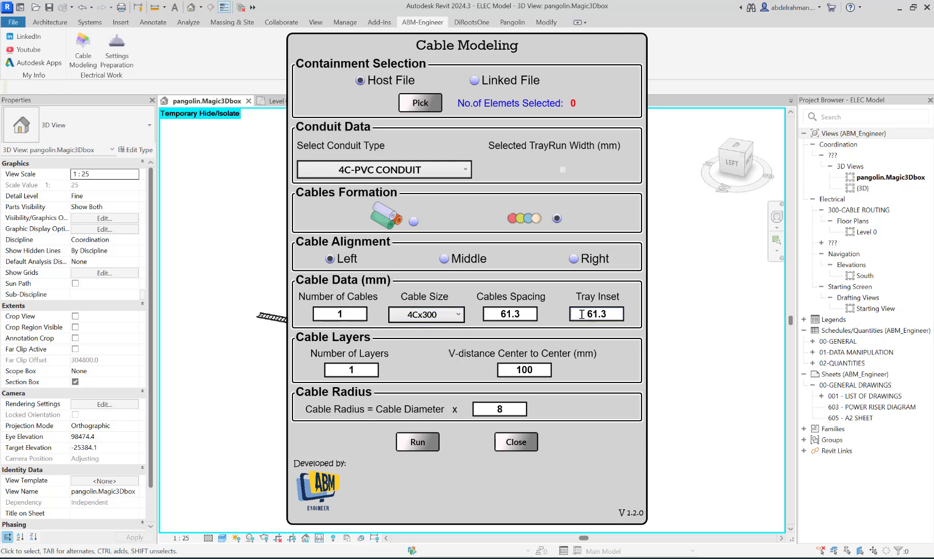
left_click(433, 313)
left_click(434, 345)
left_click(439, 314)
left_click(432, 355)
- Model one left-aligned 4Cx240 cable along the whole picked ladder run and close Cable Modeling
left_click(452, 314)
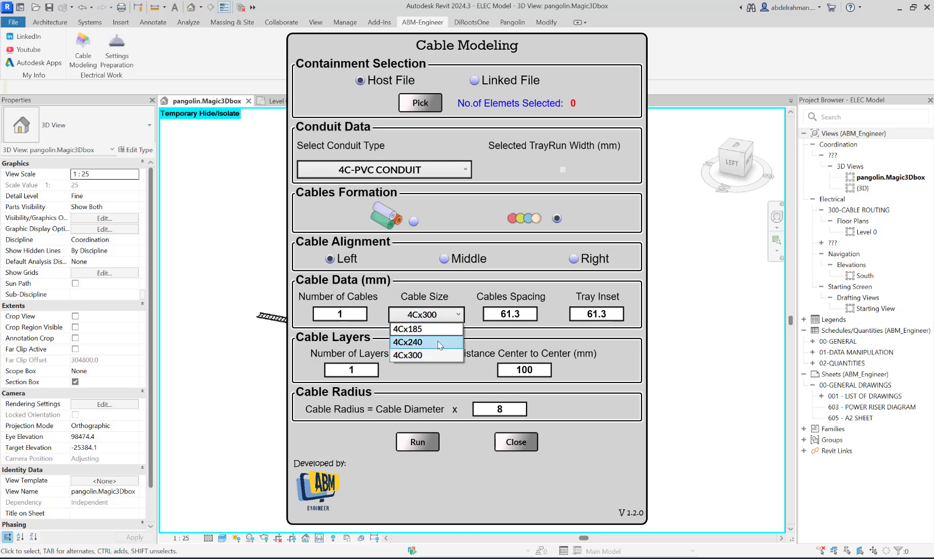
left_click(440, 344)
left_click_drag(430, 270, 654, 270)
left_click(644, 103)
key("Return")
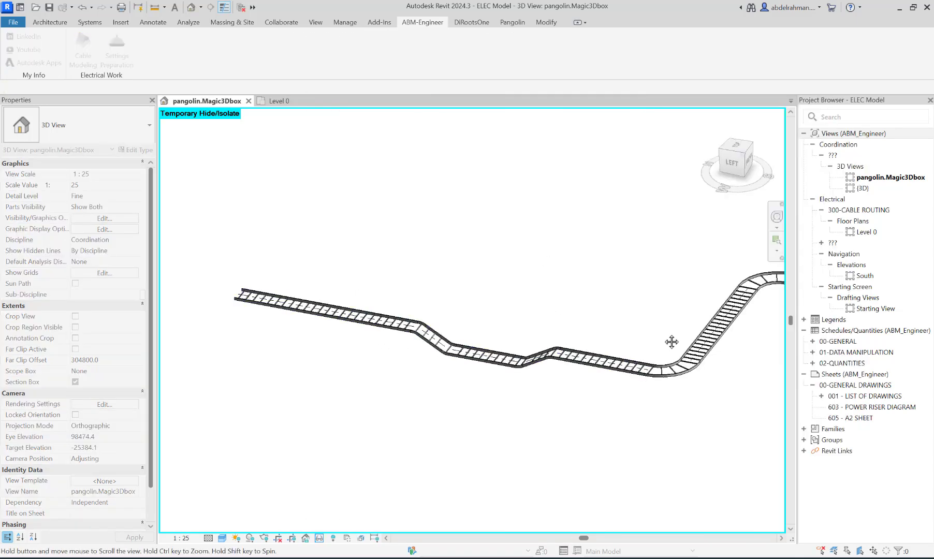
middle_click_drag(672, 341, 442, 400)
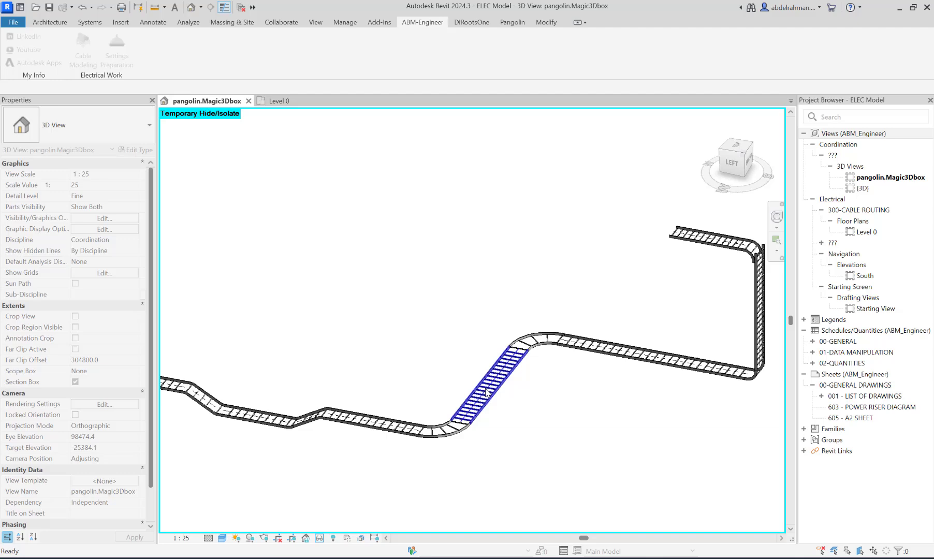
left_click(715, 237)
left_click(640, 442)
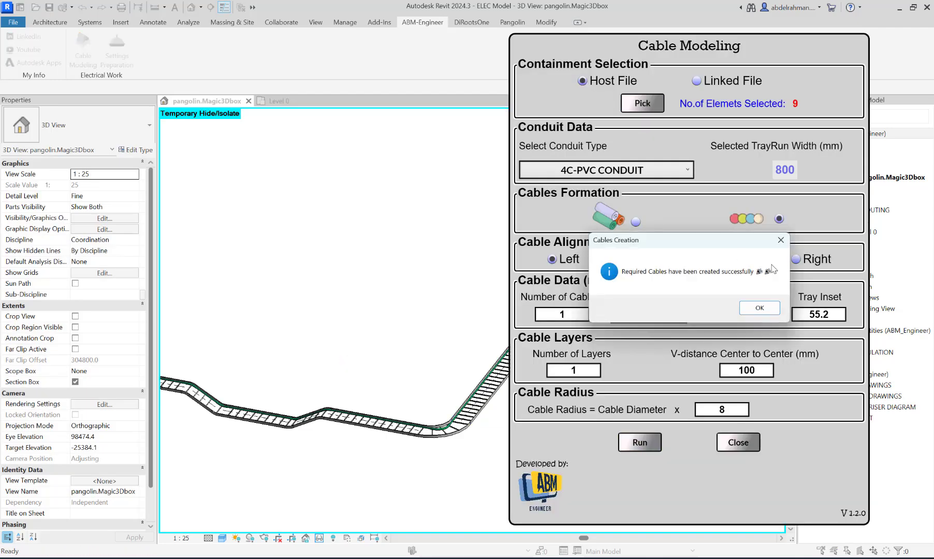
left_click(760, 308)
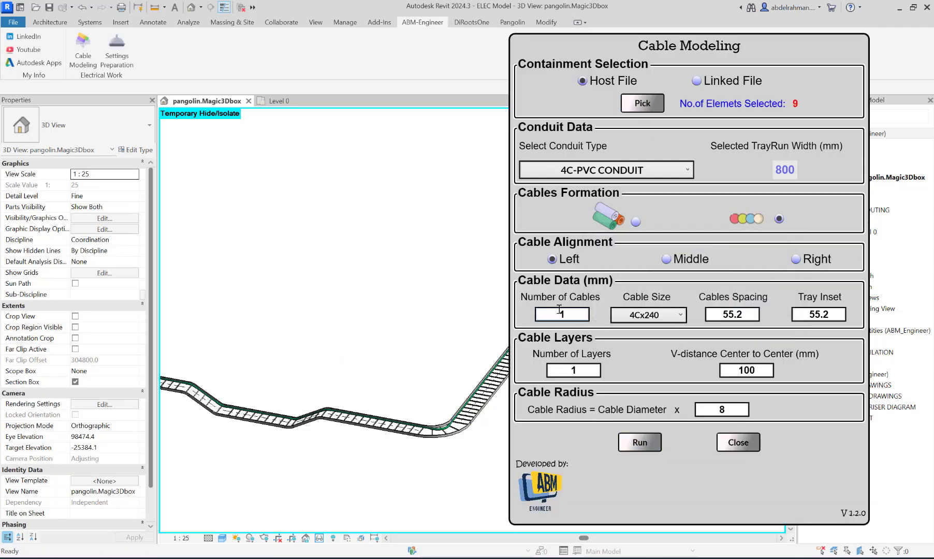
left_click(751, 443)
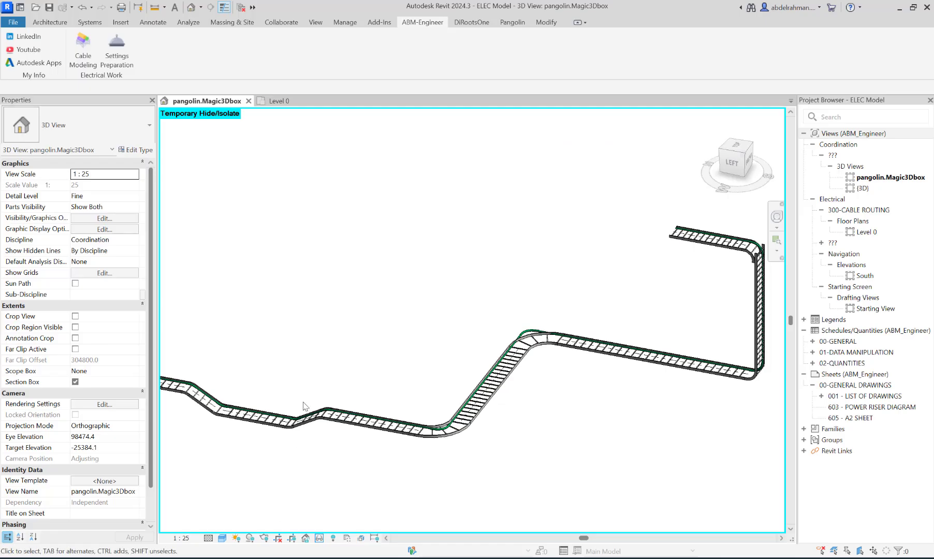
- Check the straight cable's diameter against the 240 SM row of the 4-core table in the Power Cables PDF
scroll(459, 345, "up", 8)
left_click(459, 339)
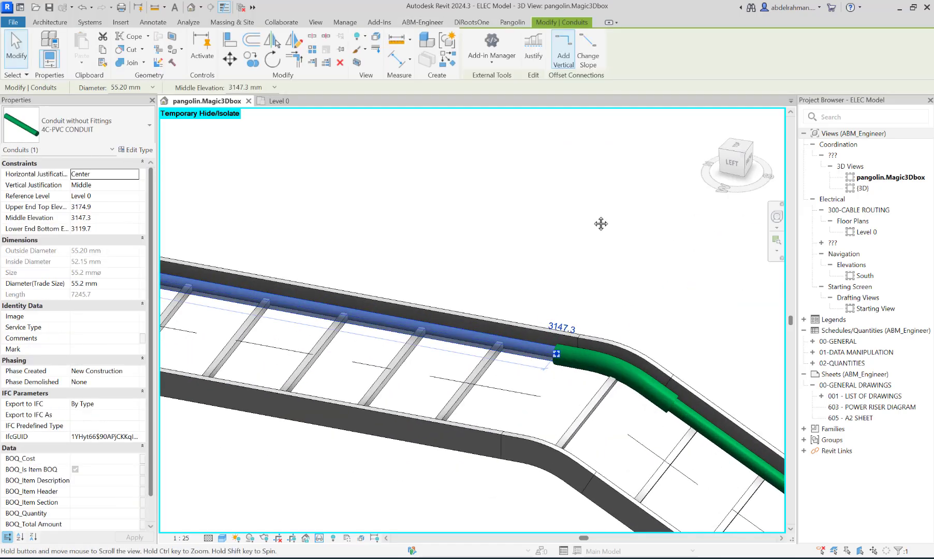
middle_click_drag(601, 223, 419, 184)
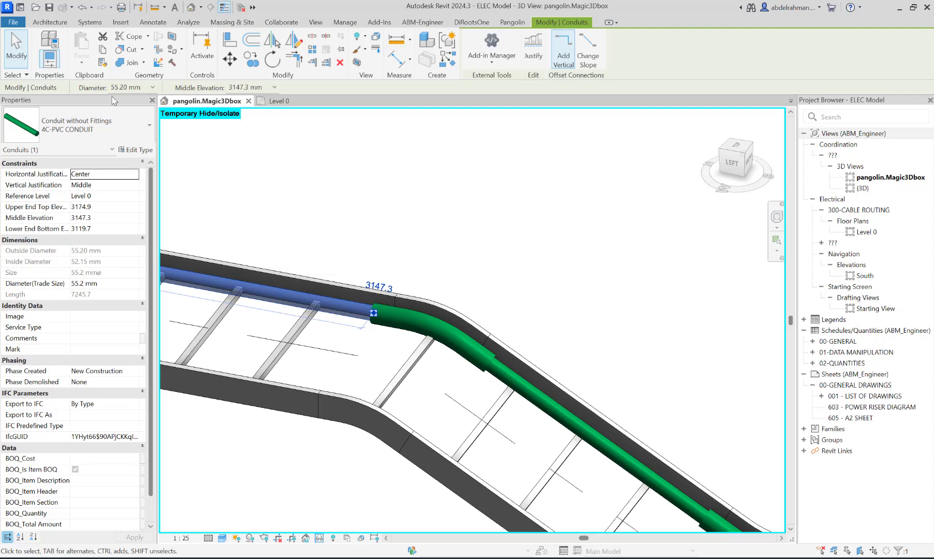
key("alt+Tab")
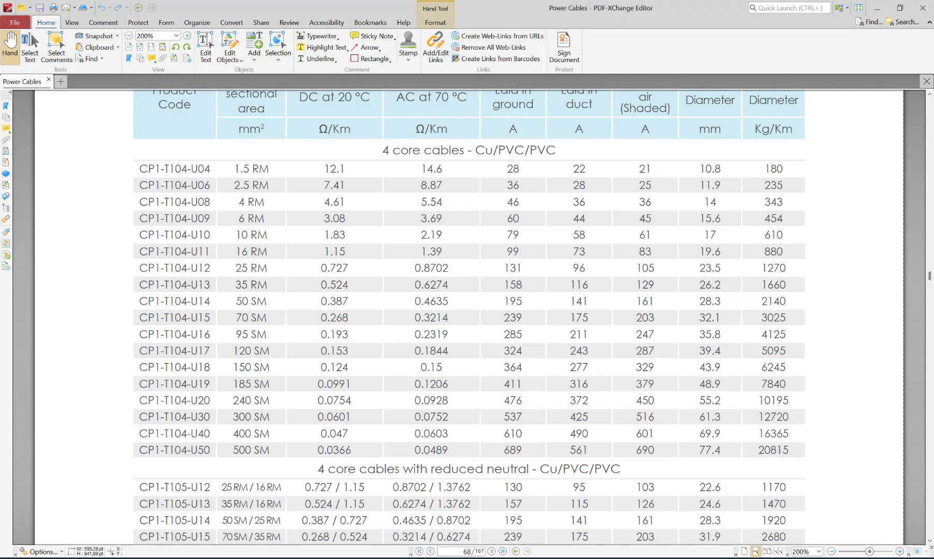
left_click(874, 10)
- Inspect the bend radius of the cable elbow at the ladder bend in the 3D view
middle_click_drag(436, 270, 466, 290, "shift")
scroll(489, 304, "up", 3)
left_click(489, 303)
scroll(489, 303, "up", 3)
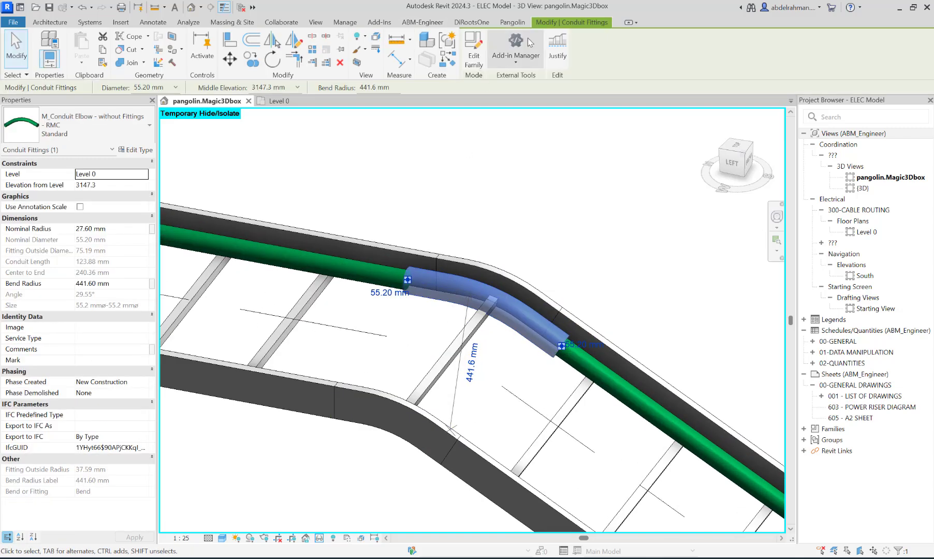
left_click(497, 173)
- From the Level 0 plan, check the cable sizes Cable Modeling offers for Rigid Nonmetallic Conduit (RNC Sch 40), and close it
left_click(285, 103)
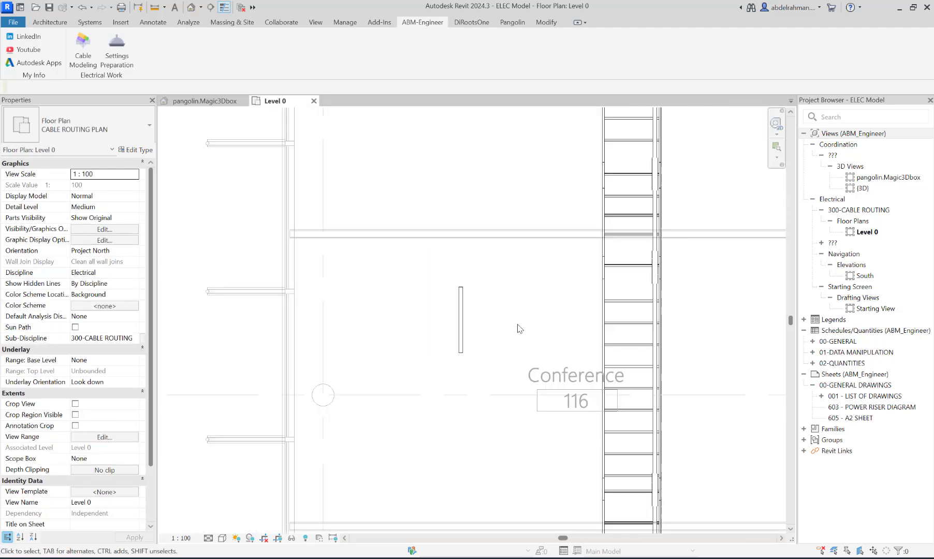
scroll(398, 326, "down", 2)
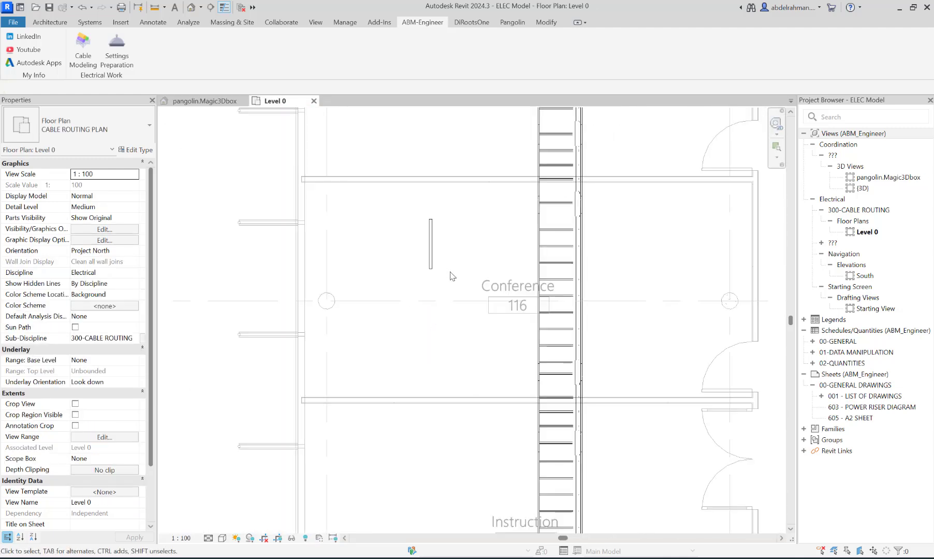
middle_click_drag(439, 255, 454, 275)
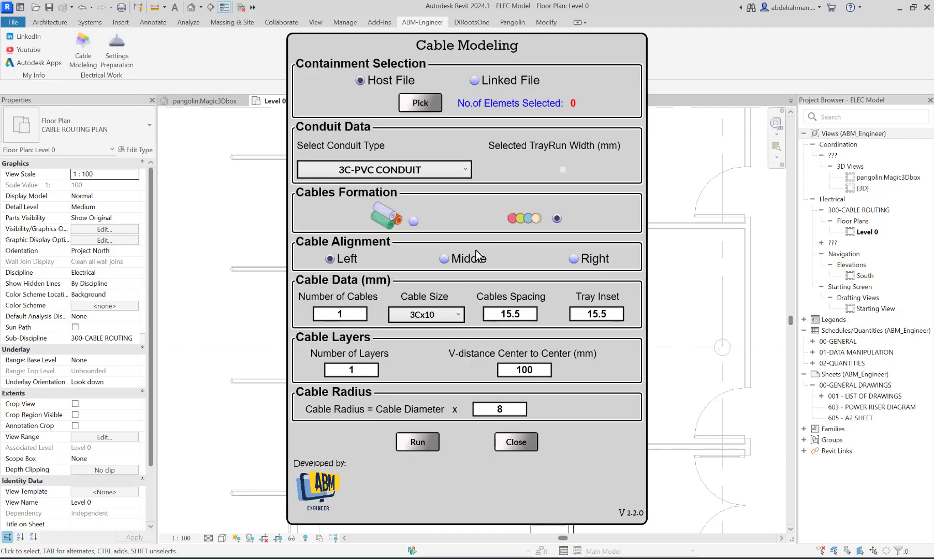
left_click(376, 174)
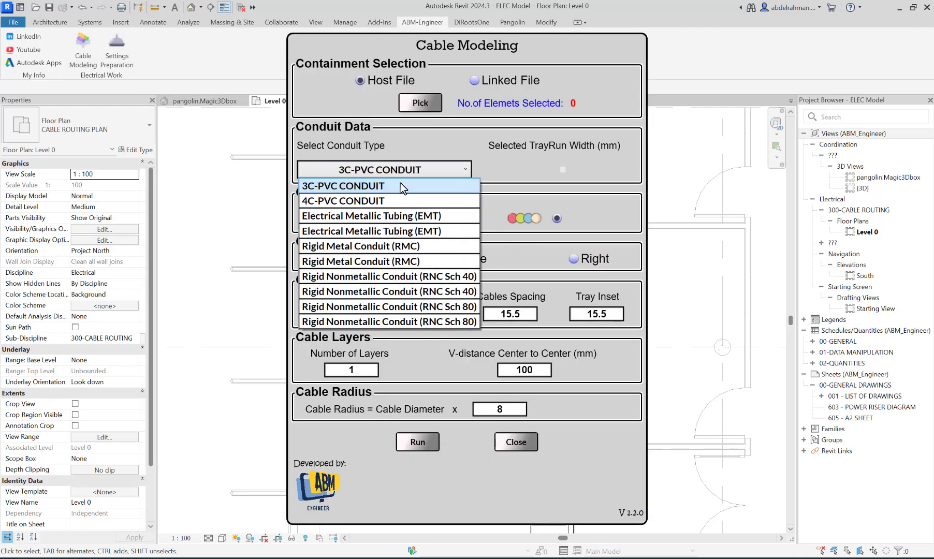
left_click(406, 281)
left_click(408, 316)
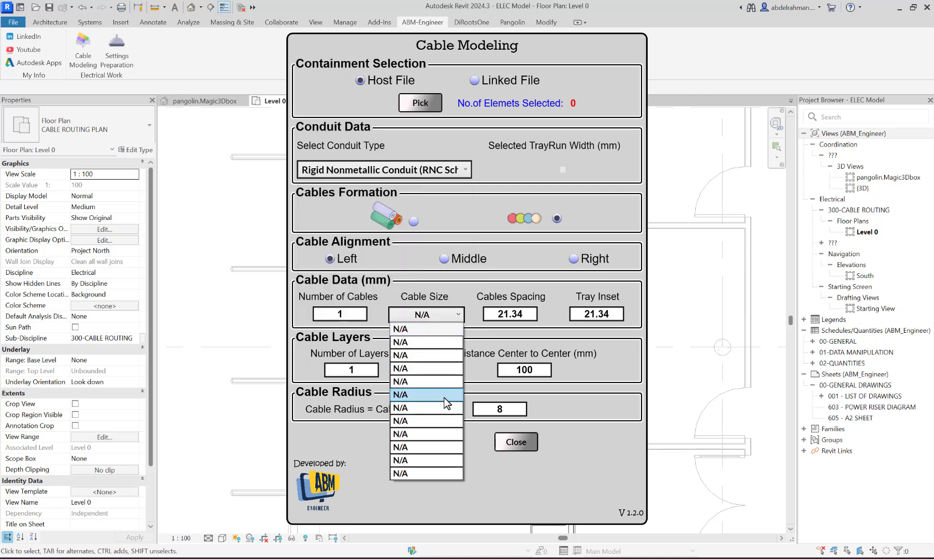
left_click(420, 281)
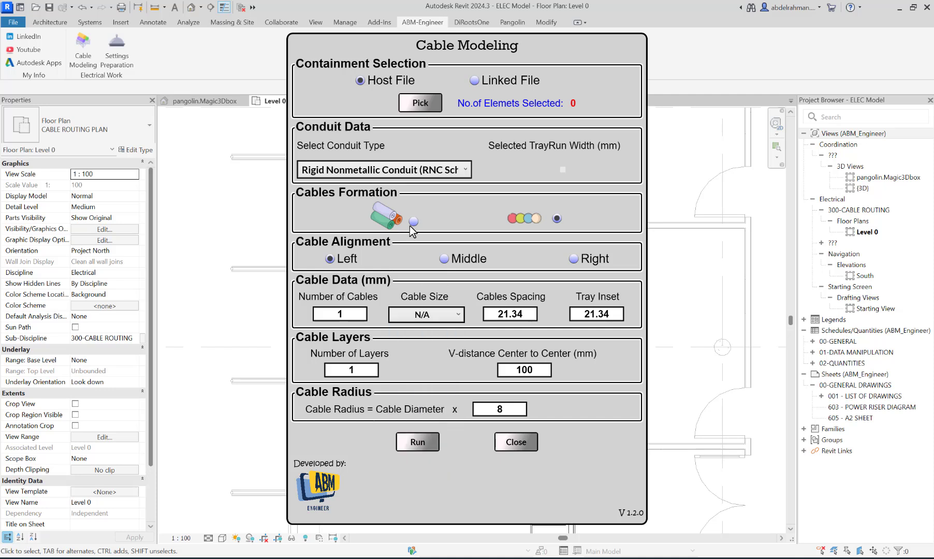
left_click(414, 169)
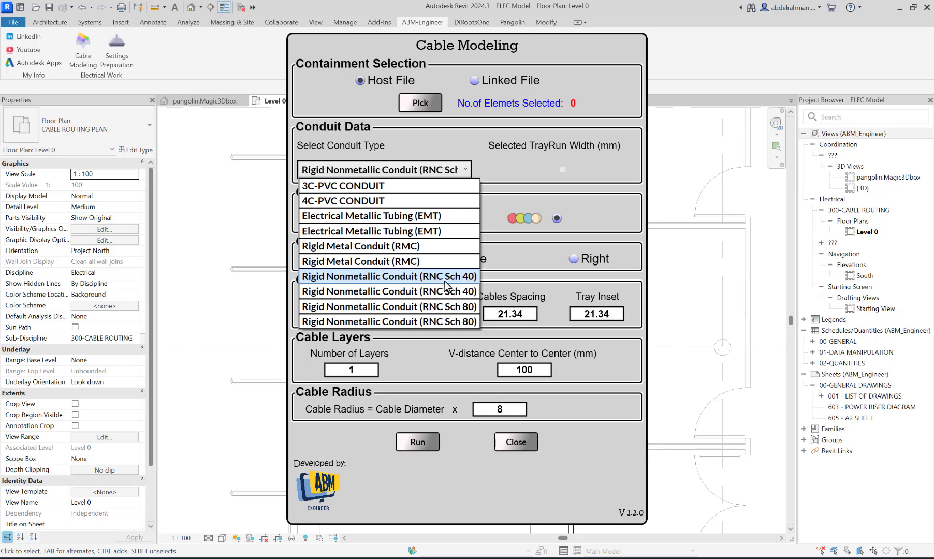
left_click(515, 442)
left_click(515, 441)
- Change the short conduit's type to Conduit with Fittings, Rigid Nonmetallic Conduit (RNC Sch 40), and check its assigned standard in the type properties
left_click(403, 271)
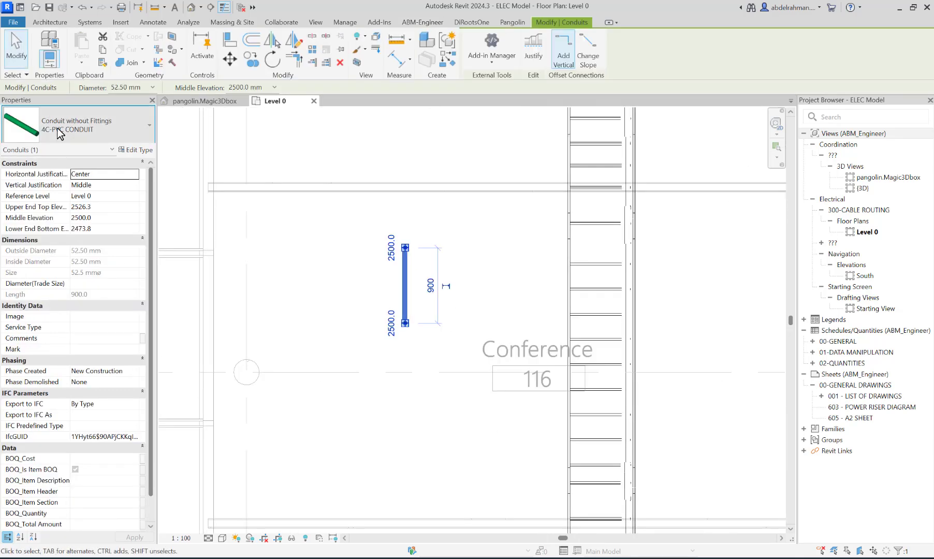
left_click(104, 125)
left_click(109, 225)
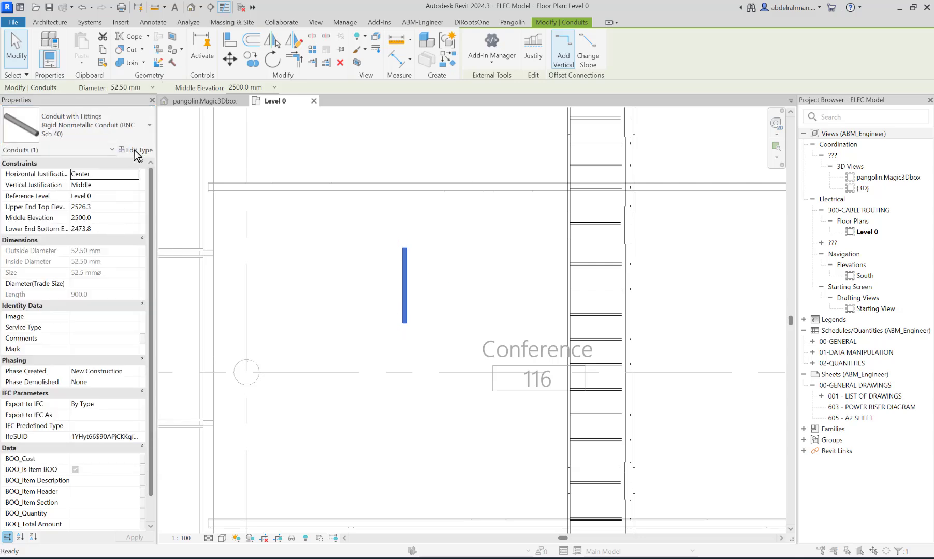
left_click(134, 150)
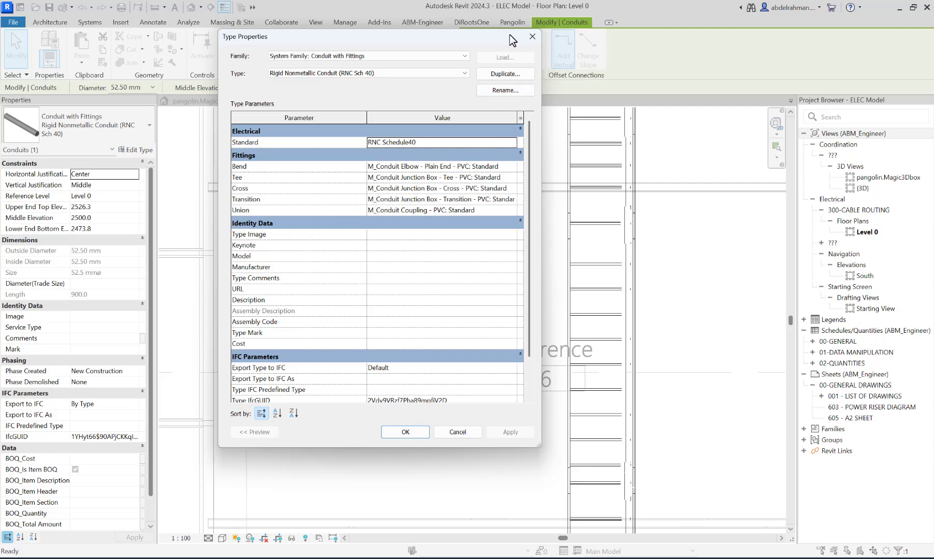
left_click(532, 36)
key("Escape")
- Review the saved RNC Schedule40 sizes in the add-in's Cables Standards settings and close them
left_click(423, 22)
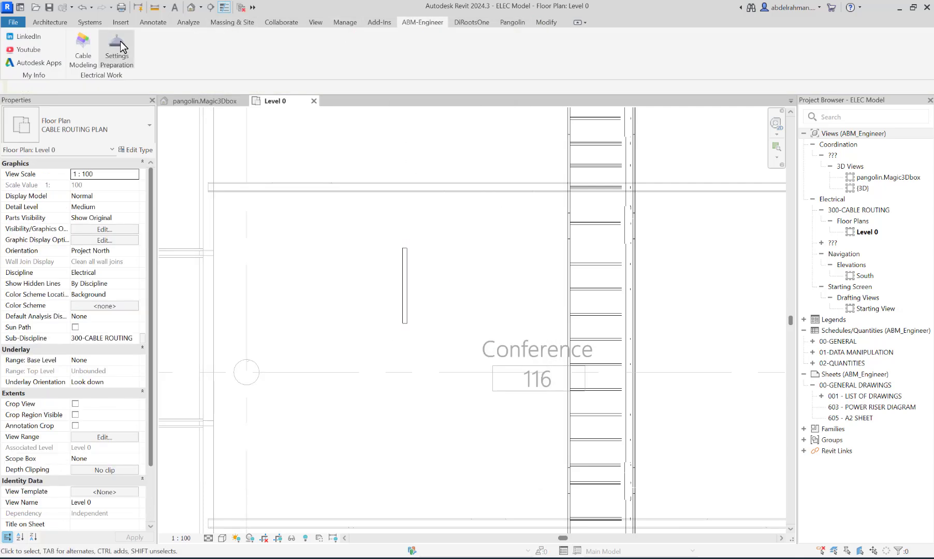
left_click(117, 51)
left_click(492, 139)
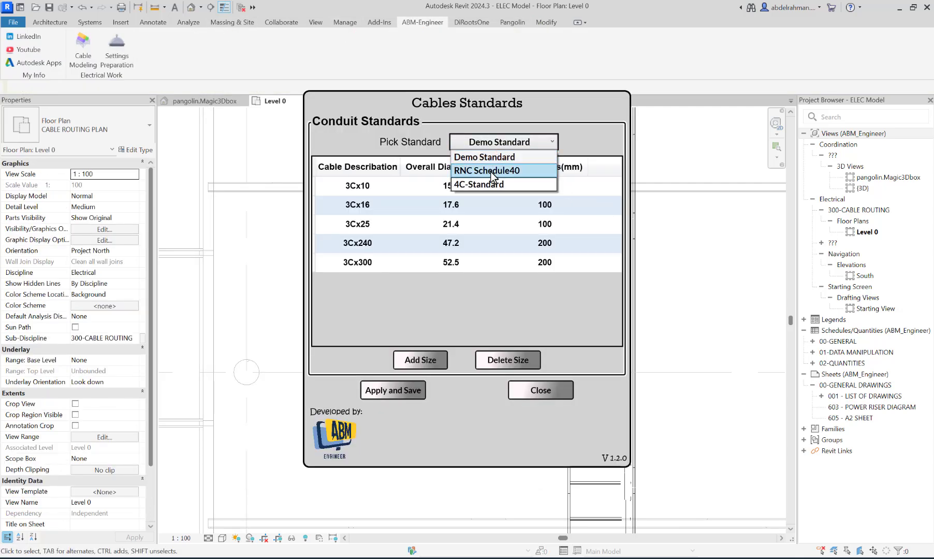
left_click(491, 172)
scroll(407, 267, "down", 2)
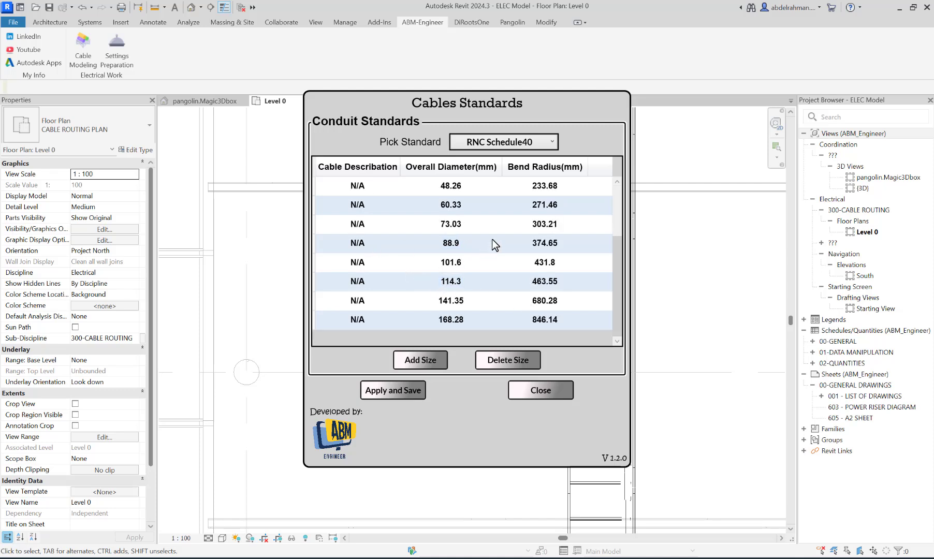
left_click(524, 394)
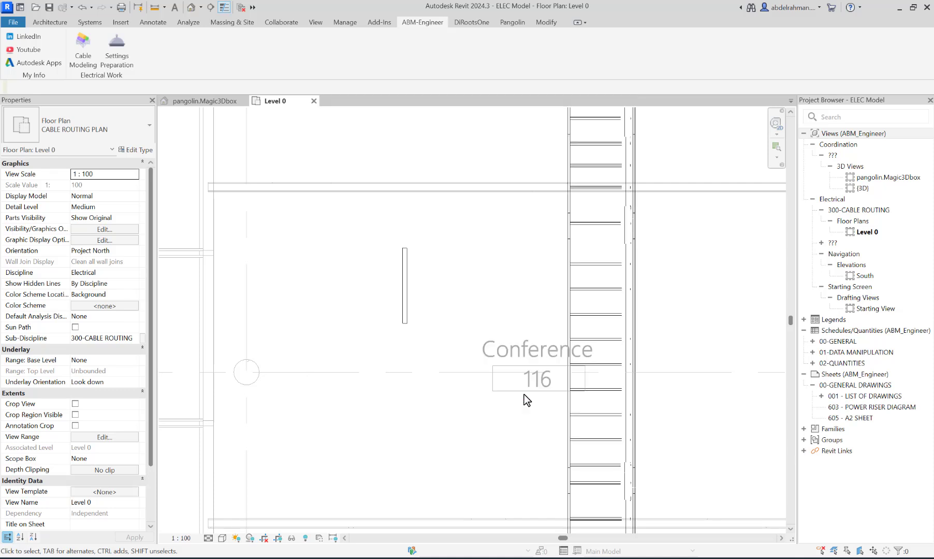
- Check whether Cable Modeling offers cable sizes for the last-listed Rigid Nonmetallic Conduit (RNC Sch 80) type, and close it
left_click(77, 48)
left_click(369, 172)
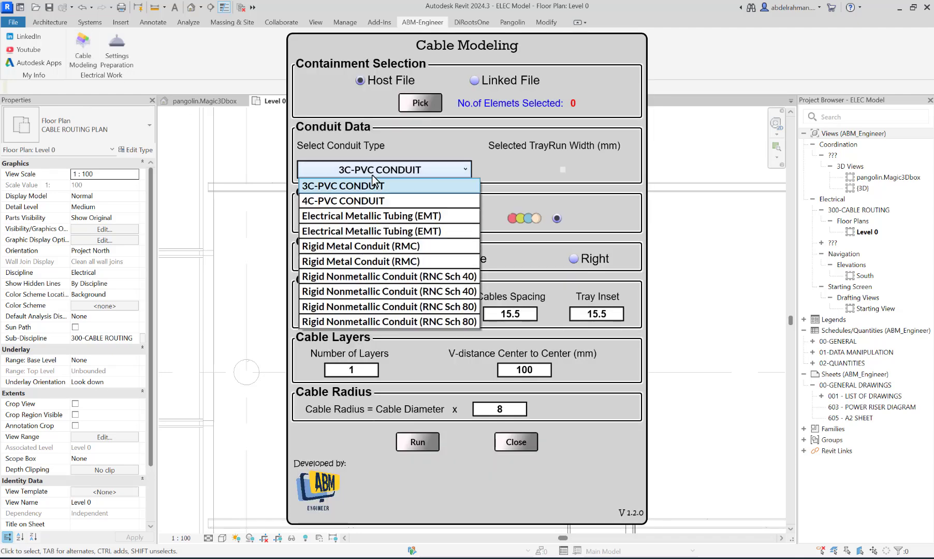
left_click(425, 321)
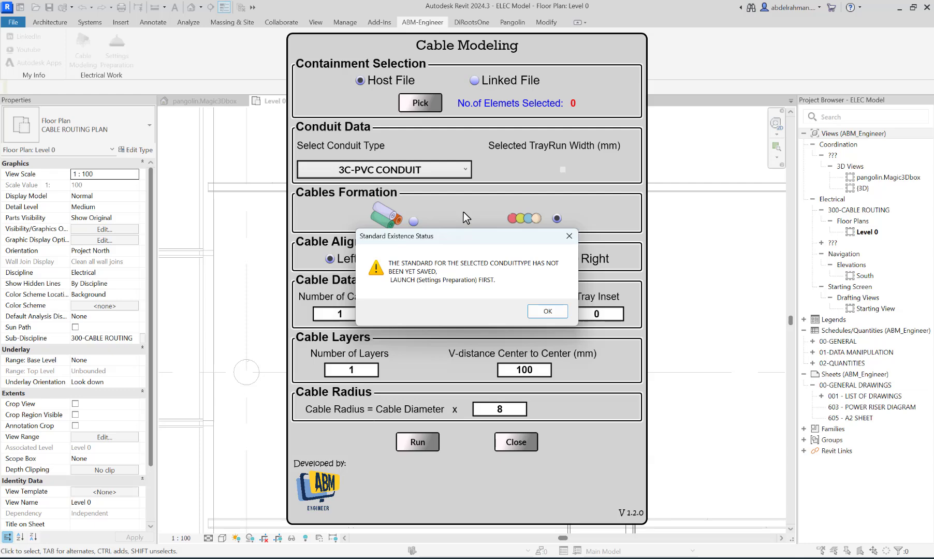
left_click(540, 315)
left_click(388, 175)
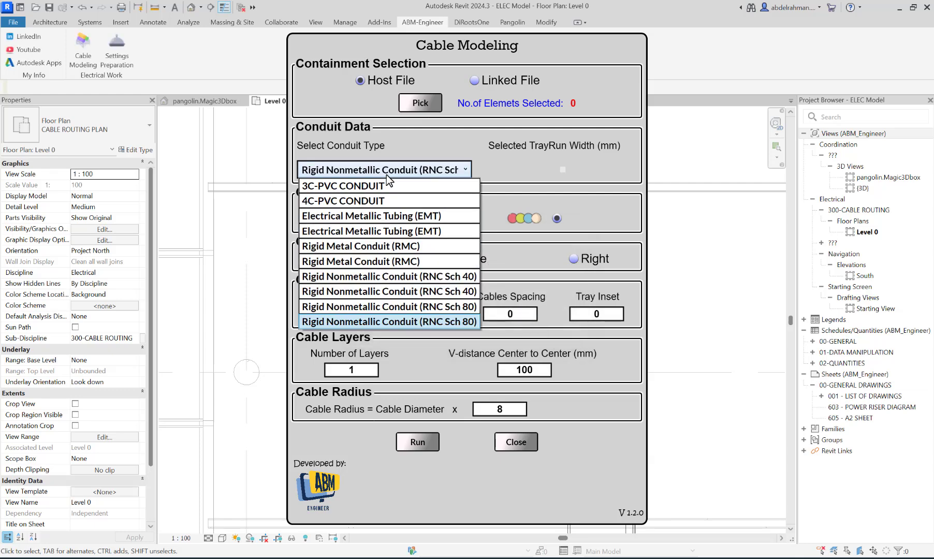
left_click(387, 175)
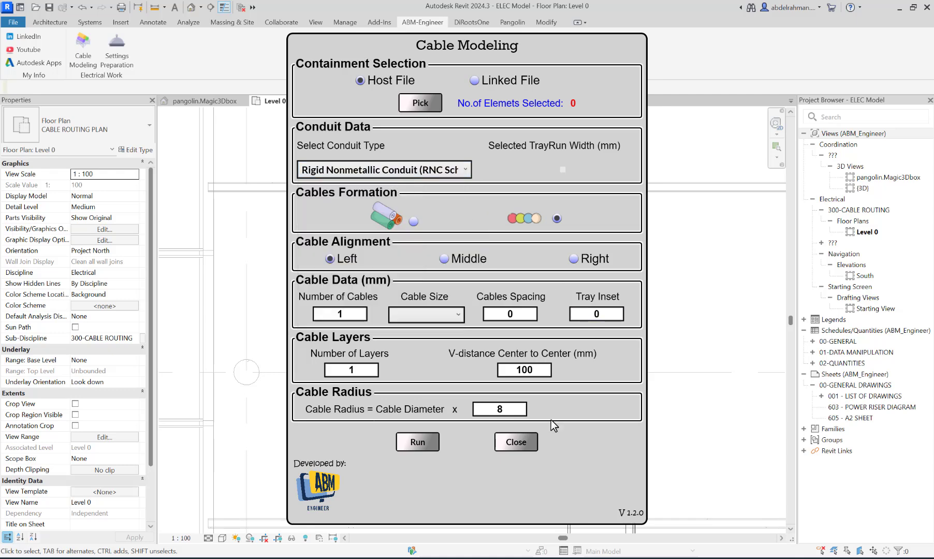
left_click(531, 448)
- Change the short conduit's type to Conduit with Fittings, Rigid Nonmetallic Conduit (RNC Sch 80)
left_click(406, 275)
left_click(103, 126)
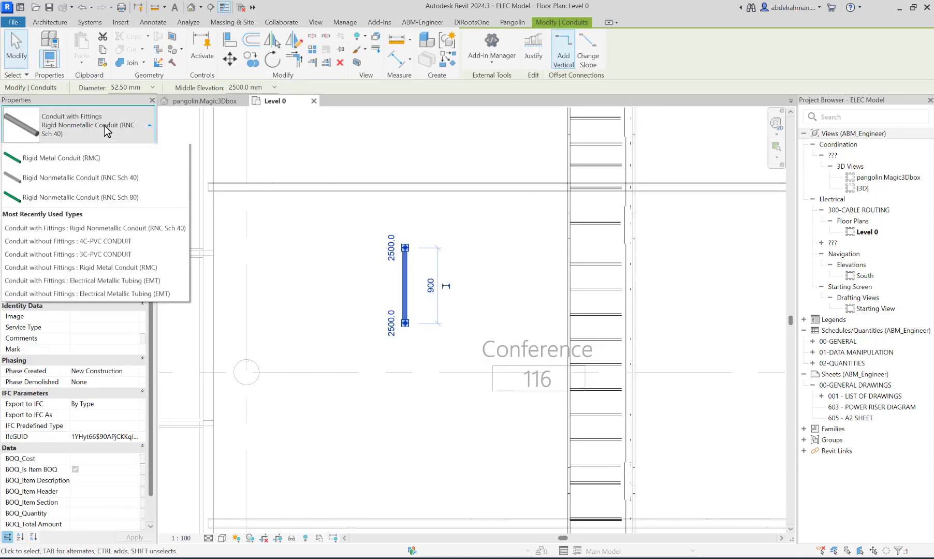
left_click(124, 245)
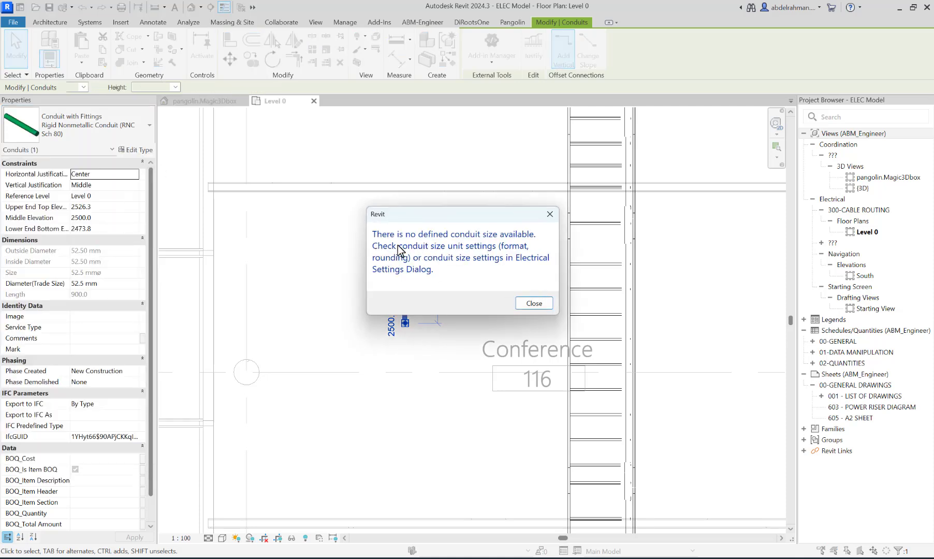
left_click(526, 306)
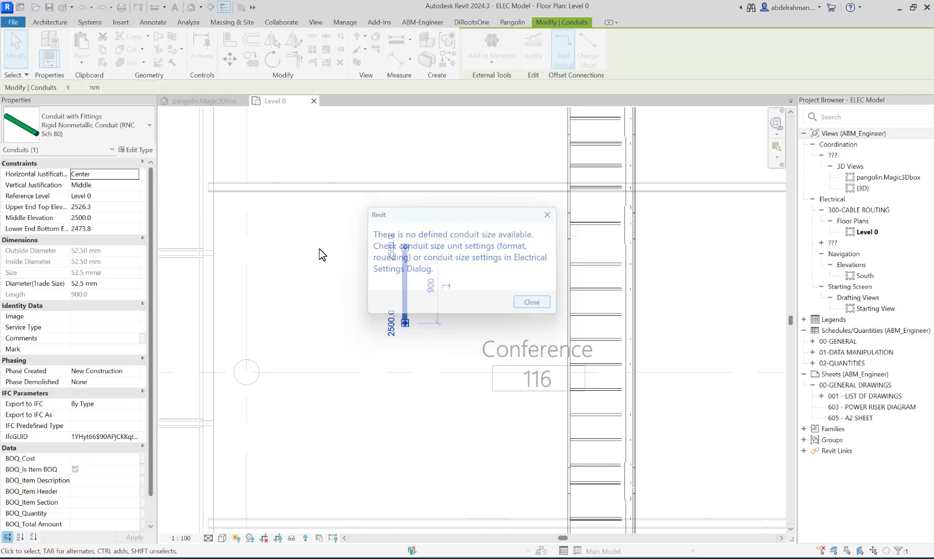
- Assign the RNC Schedule40 standard to the short conduit's Rigid Nonmetallic Conduit (RNC Sch 80) type
left_click(128, 149)
left_click(506, 145)
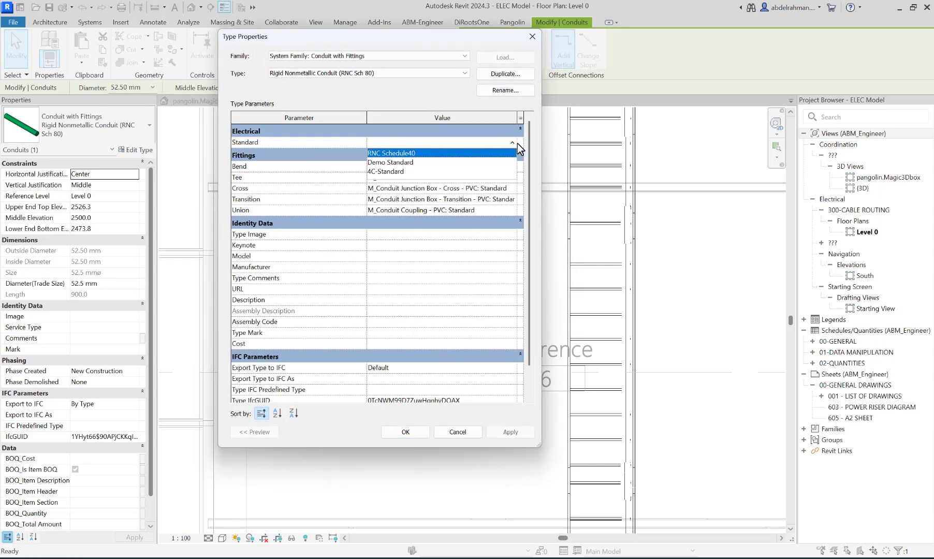
left_click(390, 164)
left_click(506, 142)
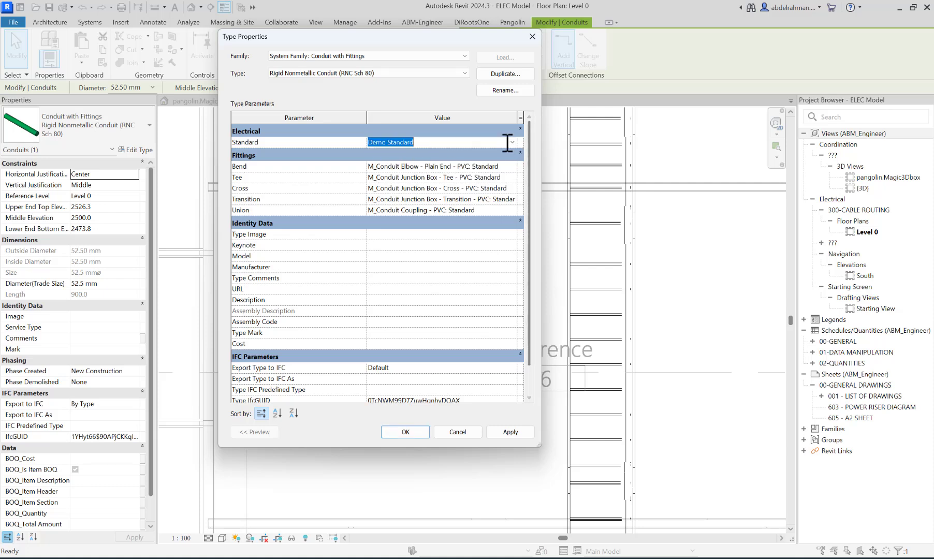
left_click(513, 143)
left_click(385, 153)
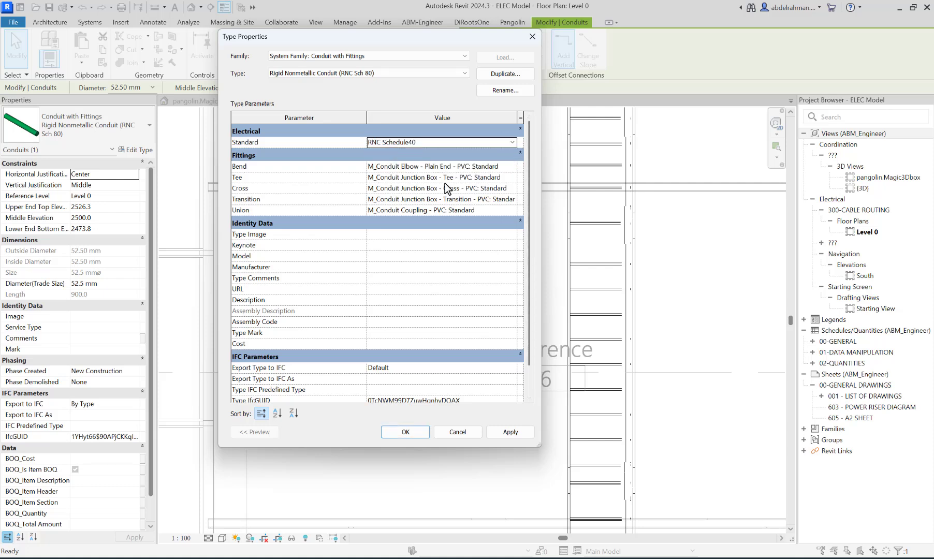
left_click(405, 432)
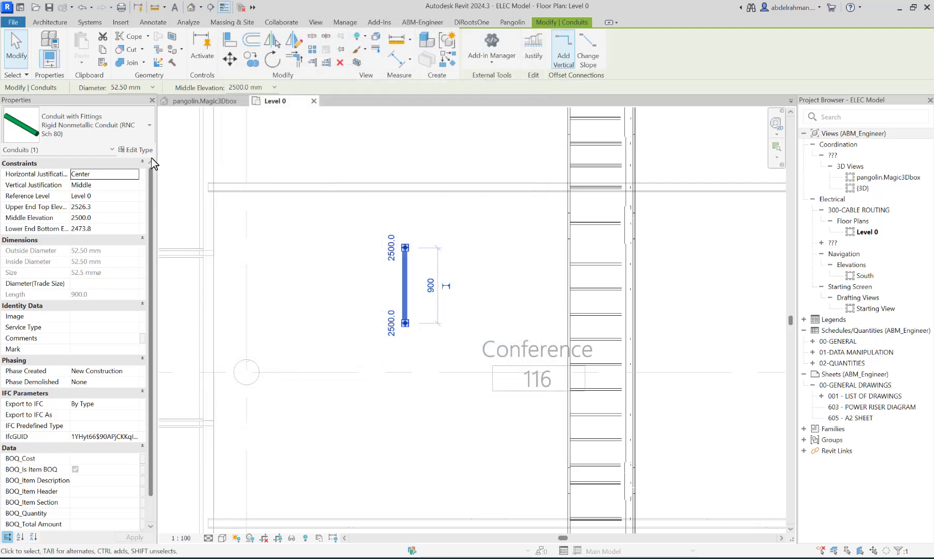
- Verify the standard assigned to the RNC Sch 80 conduit type in its type properties
left_click(136, 150)
key("Escape")
left_click(135, 150)
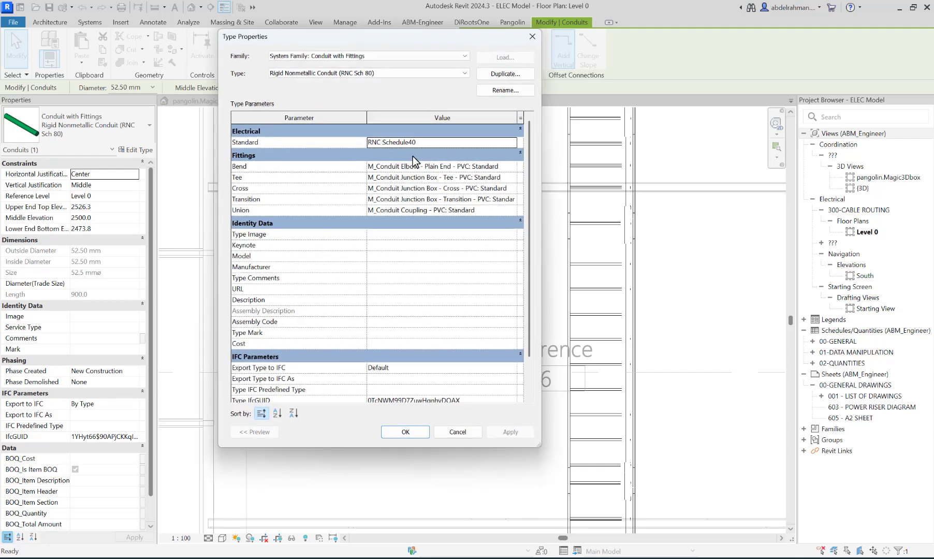
key("Escape")
- View the Demo Standard sizes in the add-in's Cables Standards settings and close them
left_click(423, 22)
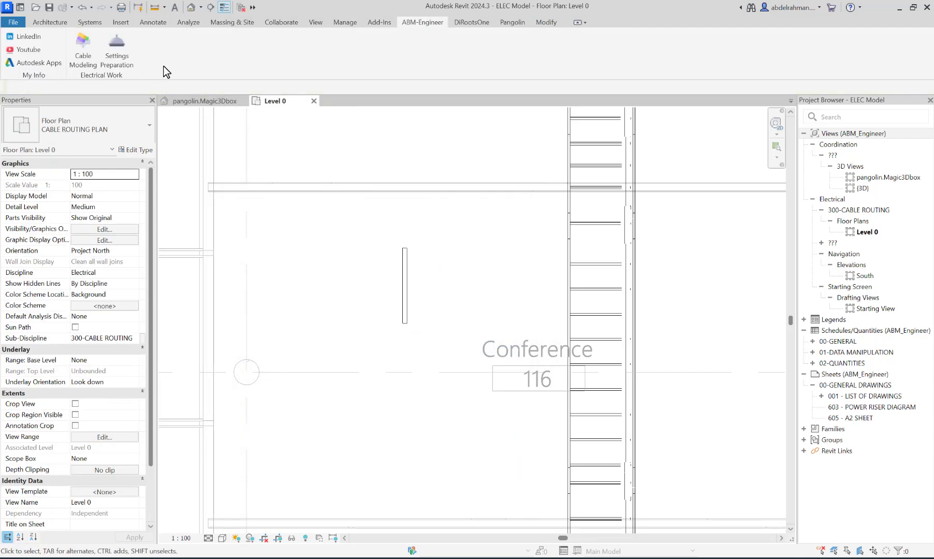
left_click(117, 52)
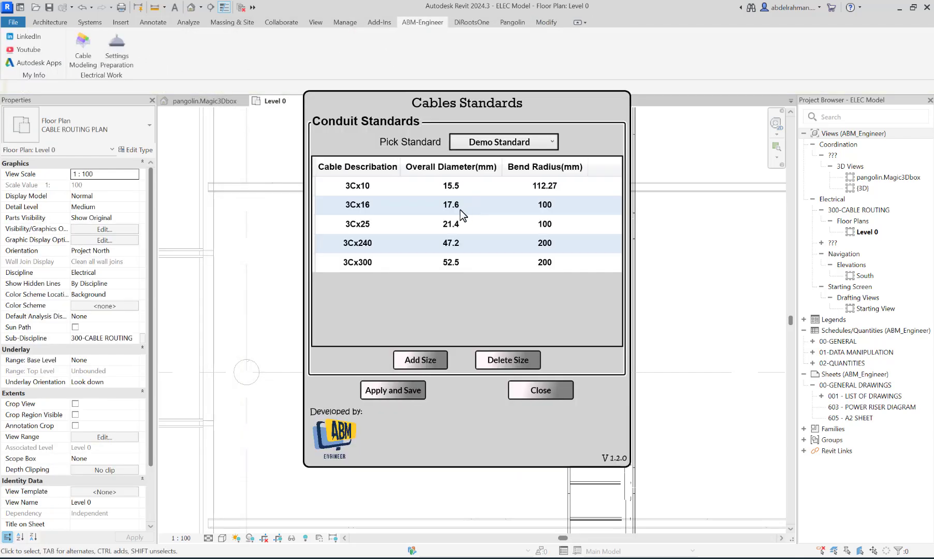
left_click(523, 389)
- Check the cable sizes Cable Modeling offers for Rigid Nonmetallic Conduit (RNC Sch 80) with its newly assigned standard, and close it
left_click(83, 52)
left_click(402, 169)
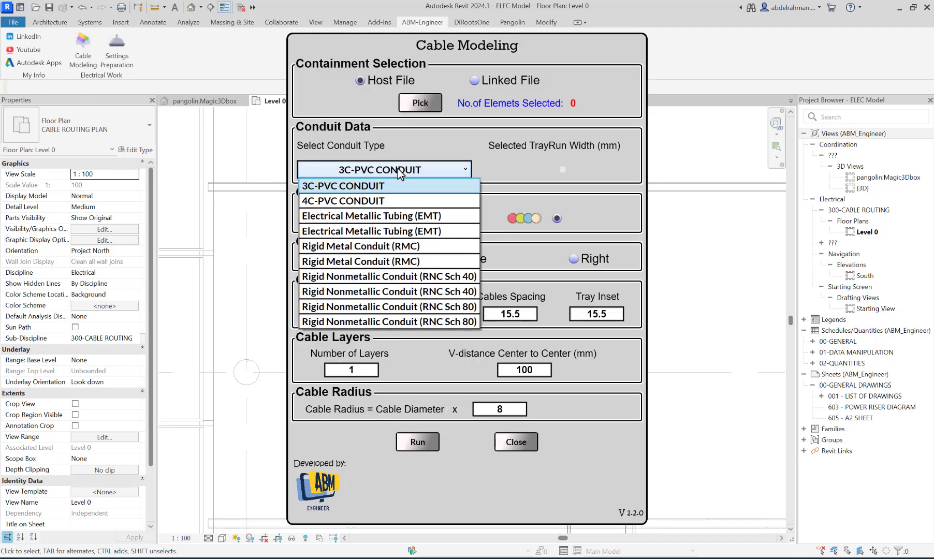
left_click(421, 317)
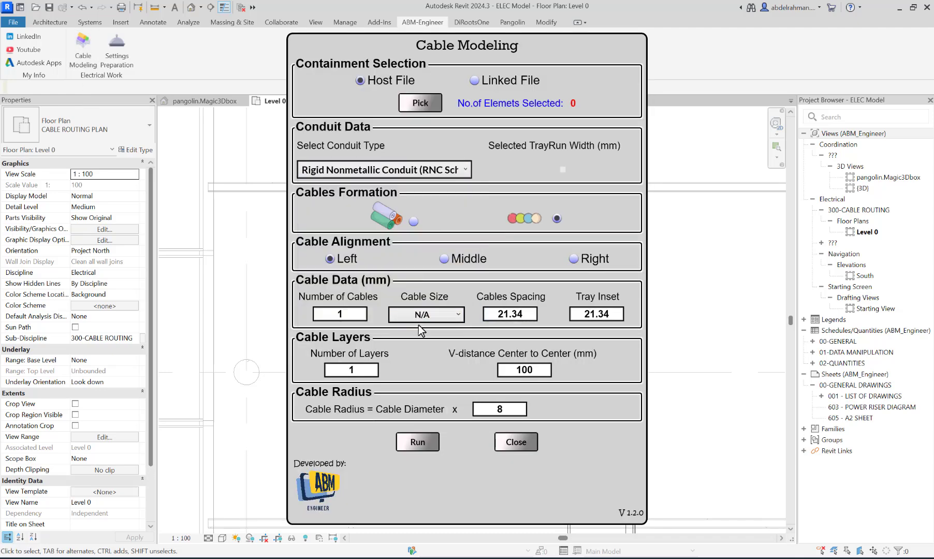
left_click(436, 317)
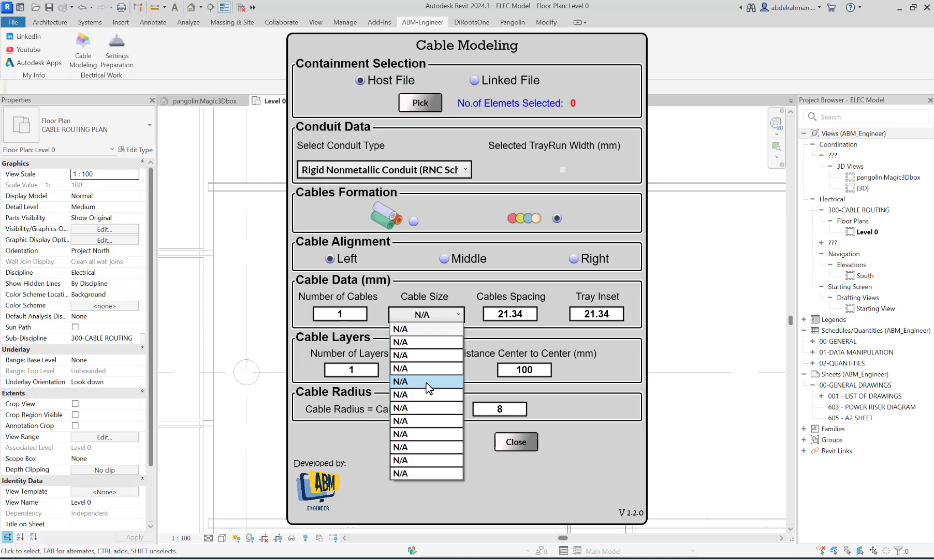
left_click(590, 476)
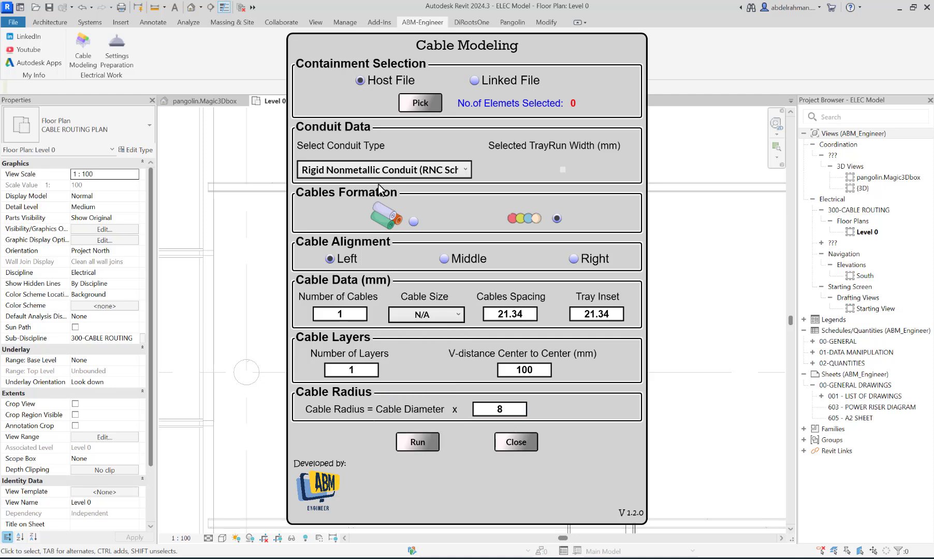
left_click(512, 443)
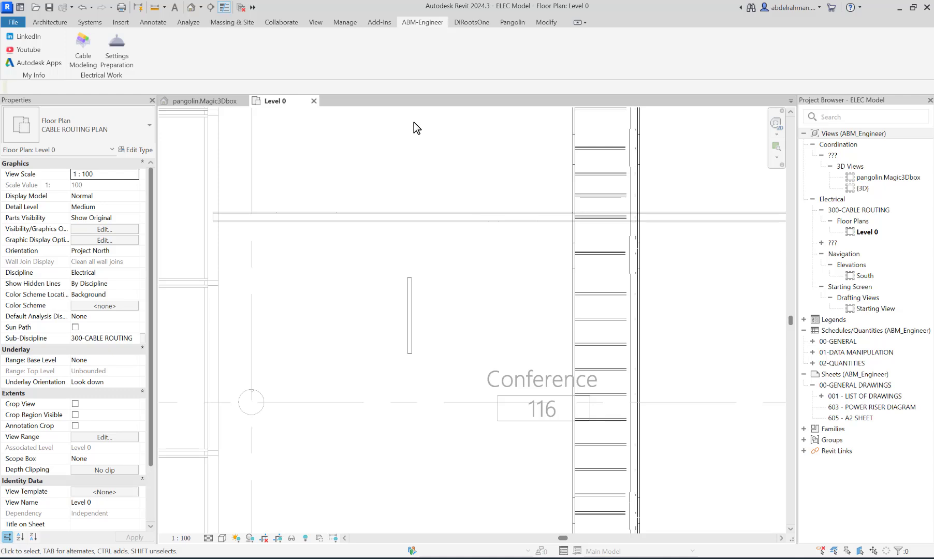
- Reopen the Cables Standards settings to review the Demo Standard's cable descriptions, diameters and bend radii, and close them
left_click(117, 48)
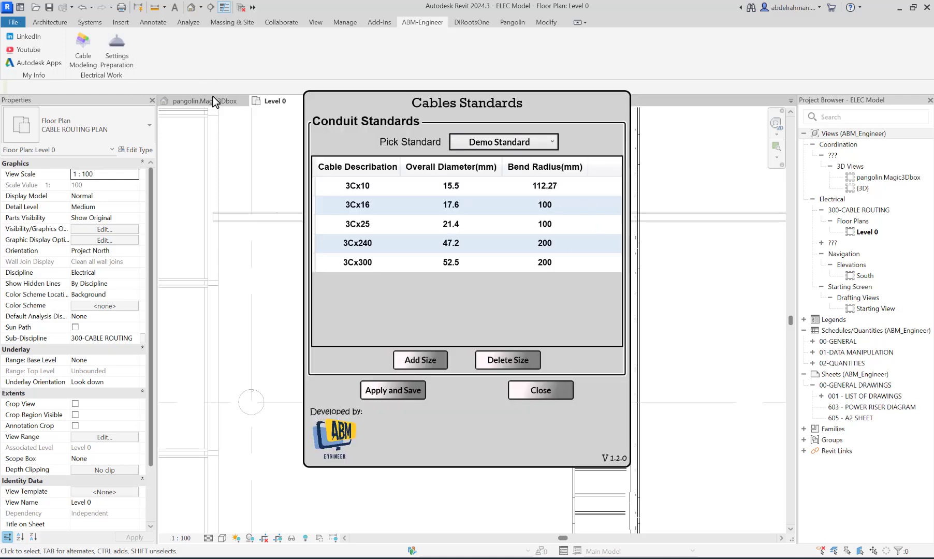
left_click(539, 391)
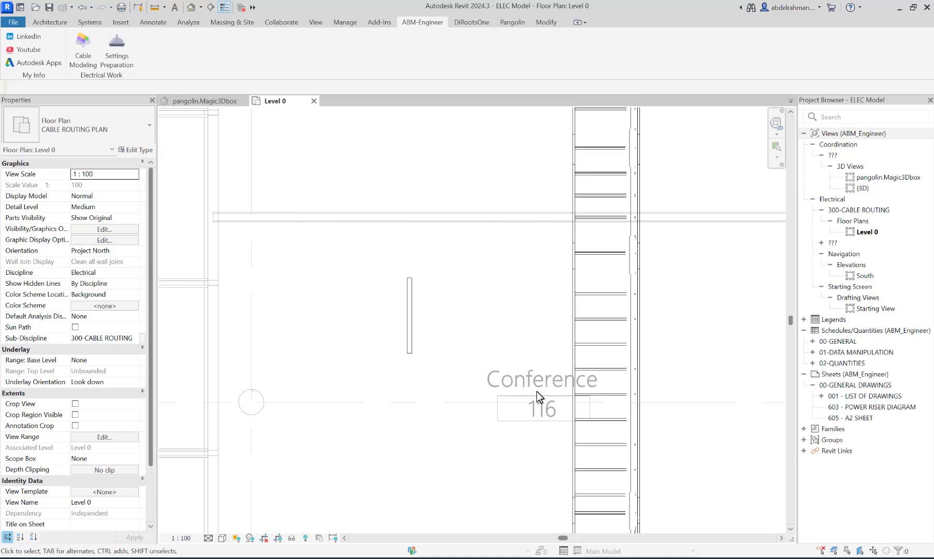